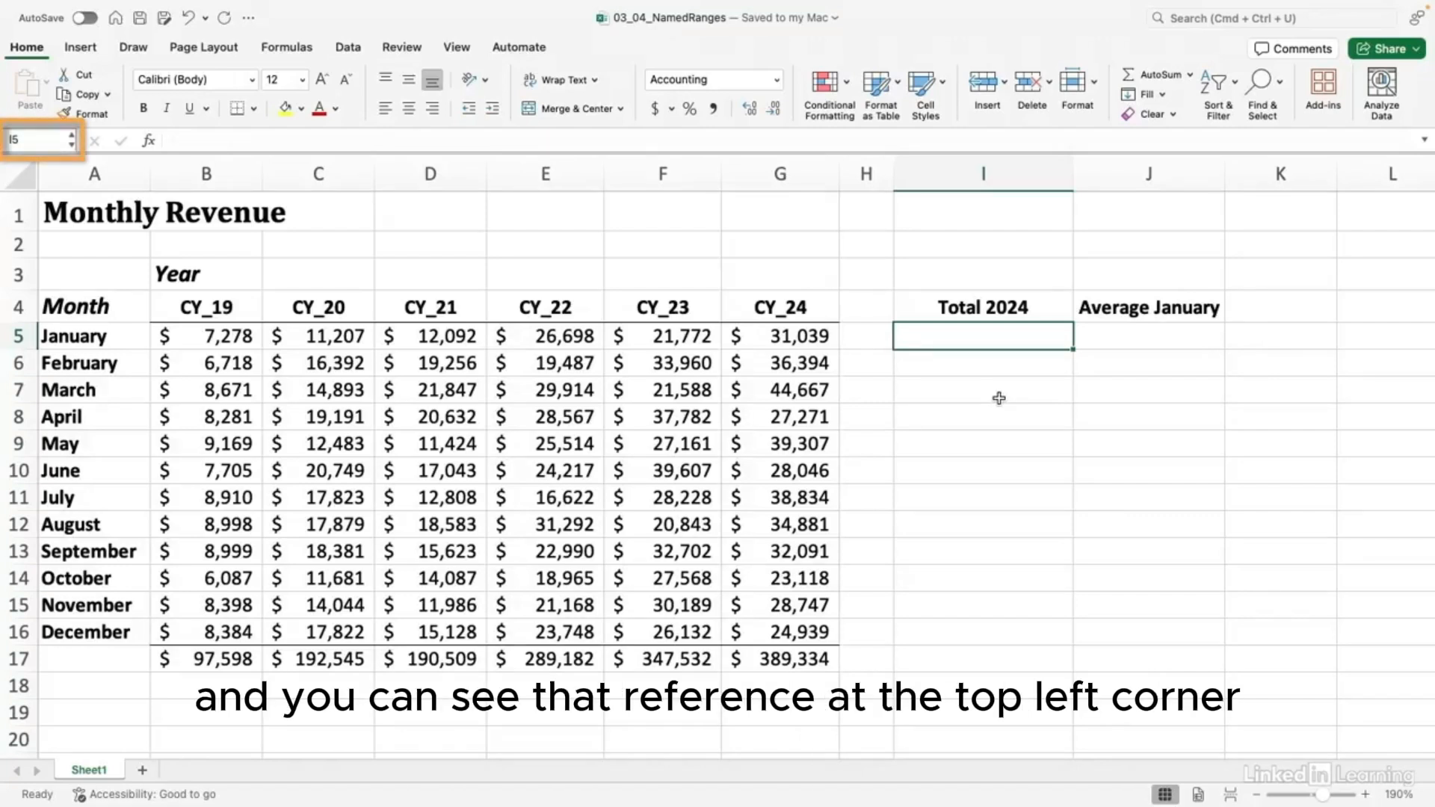
# Step: Start a new workbook name CY_24 from cell G5 in the Name Manager, moving the dialog aside
pyautogui.click(1151, 335)
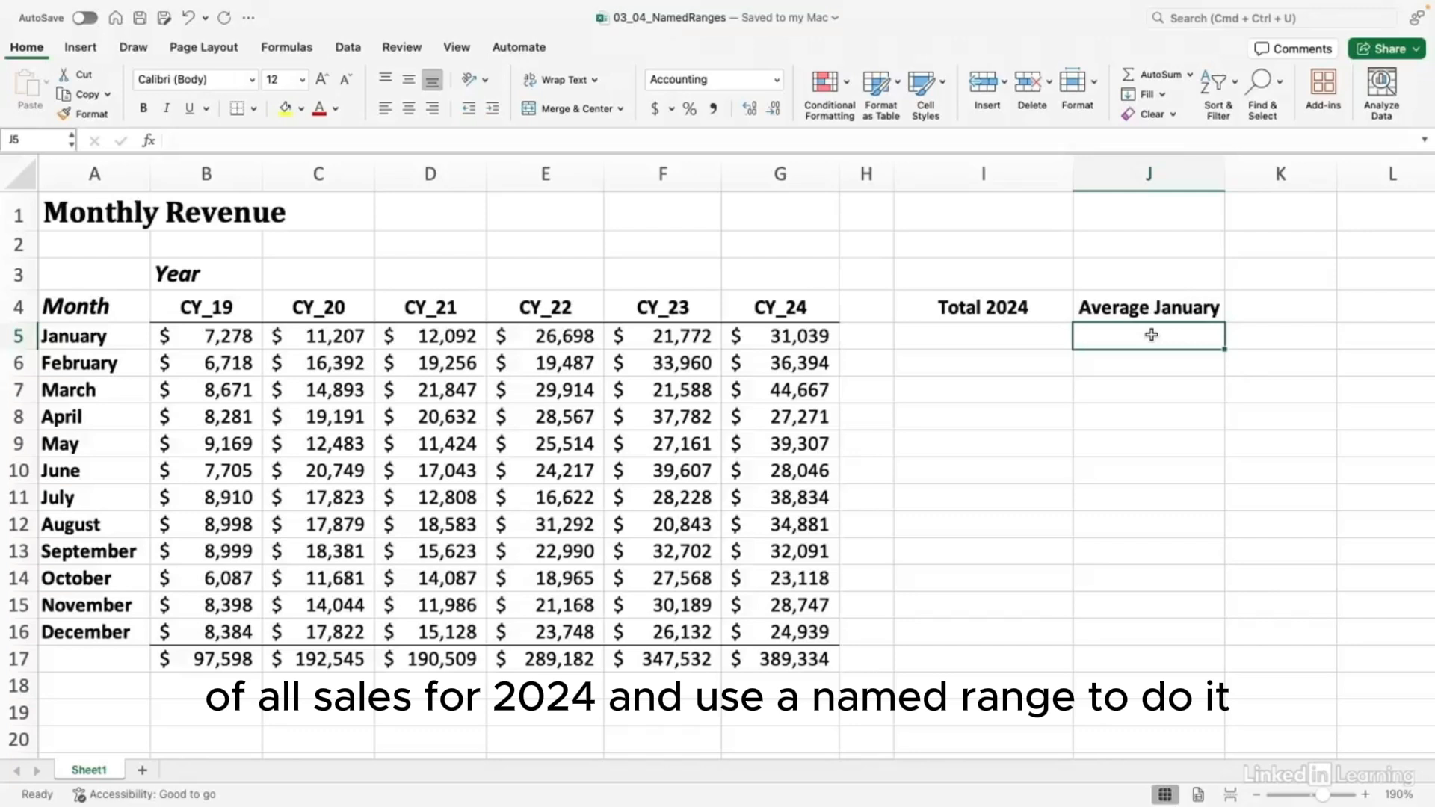
pyautogui.press('Left')
pyautogui.press('Left')
pyautogui.press('Left')
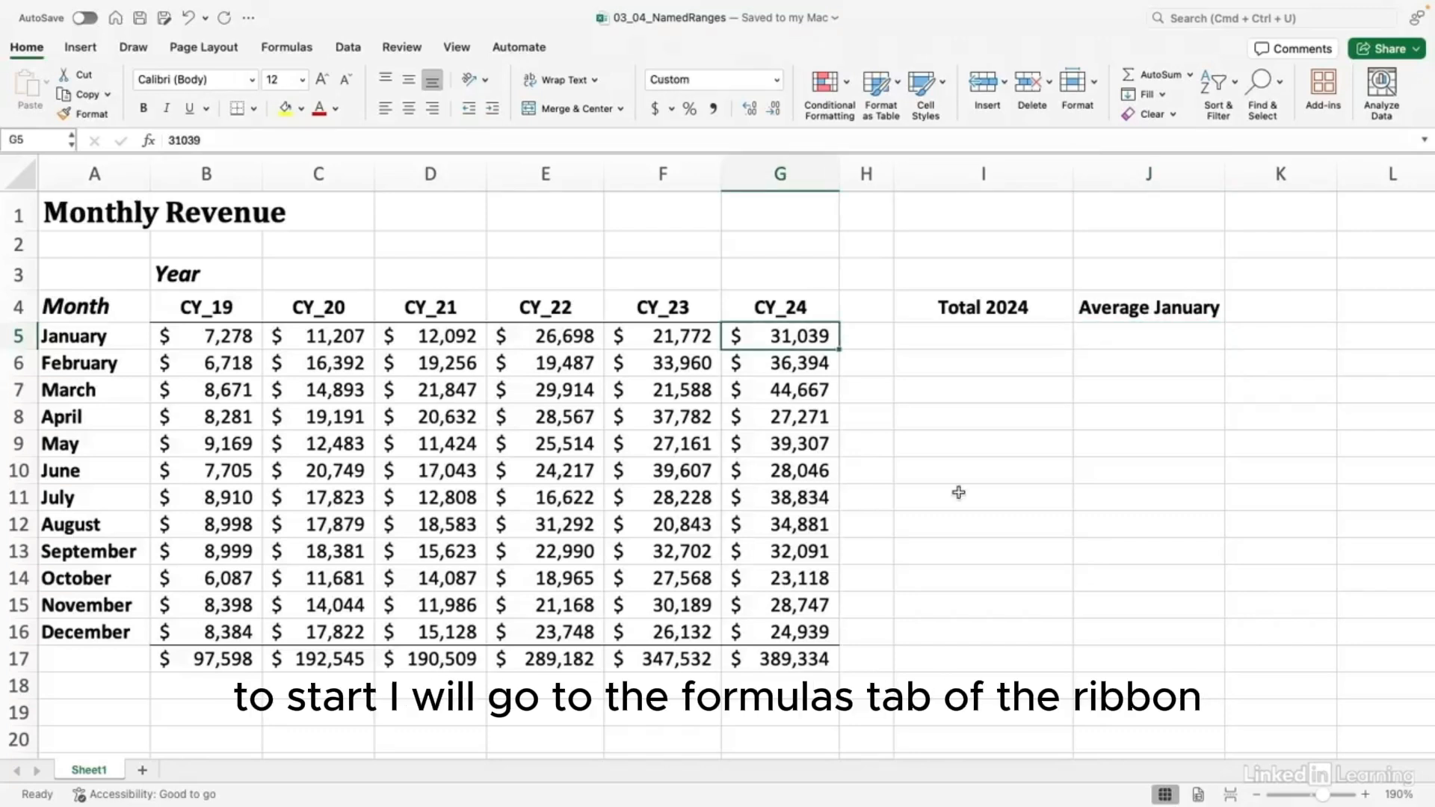
pyautogui.click(295, 50)
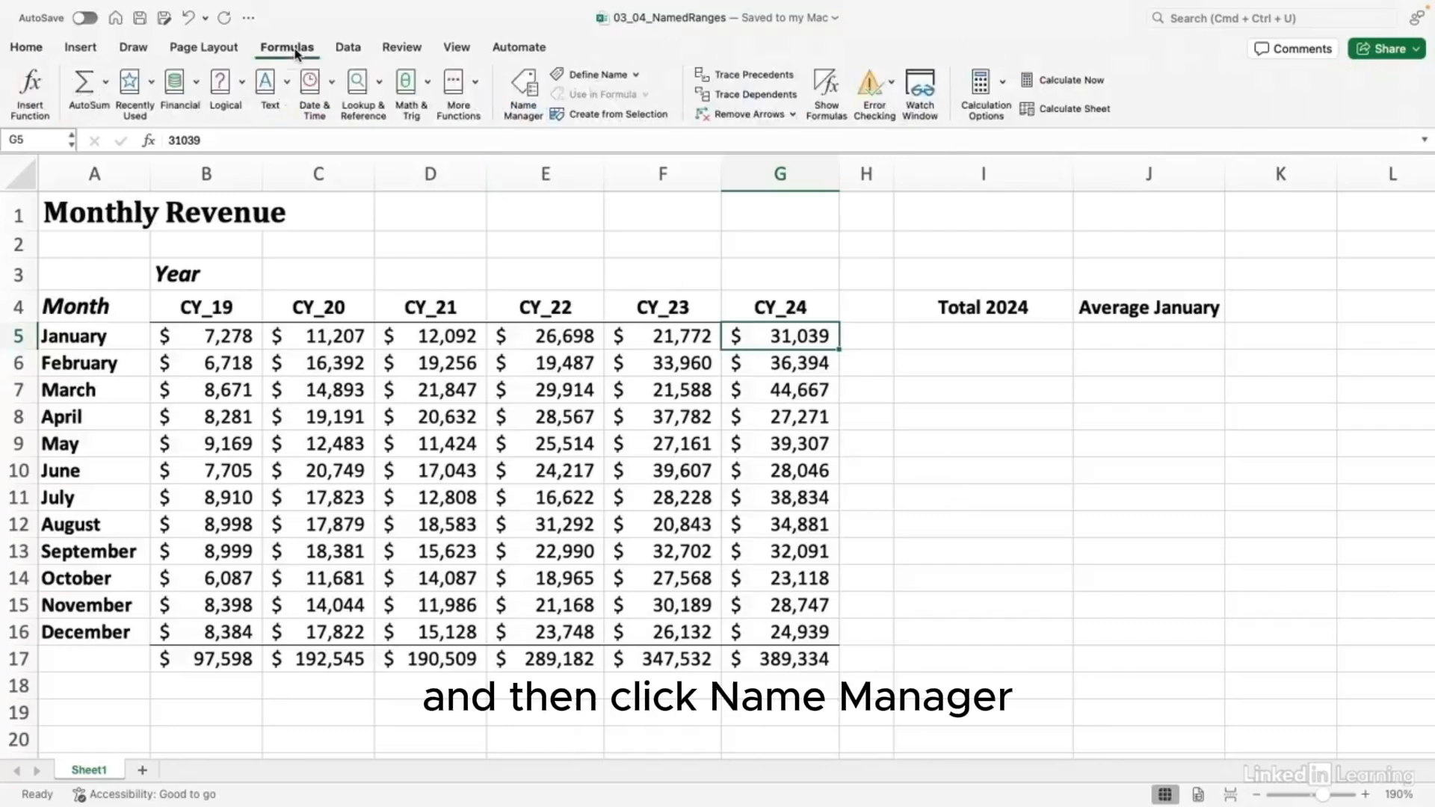
pyautogui.click(522, 86)
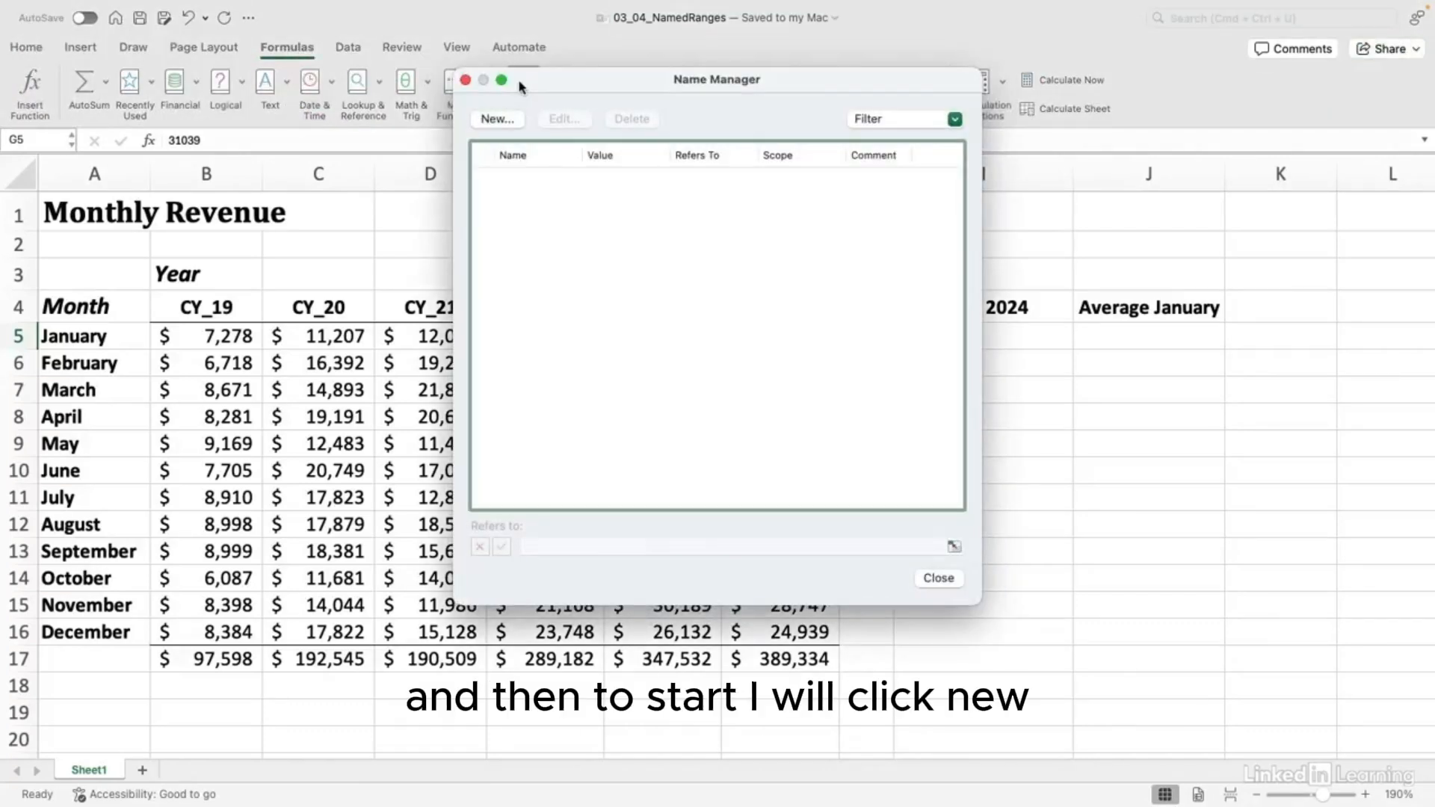
pyautogui.click(515, 121)
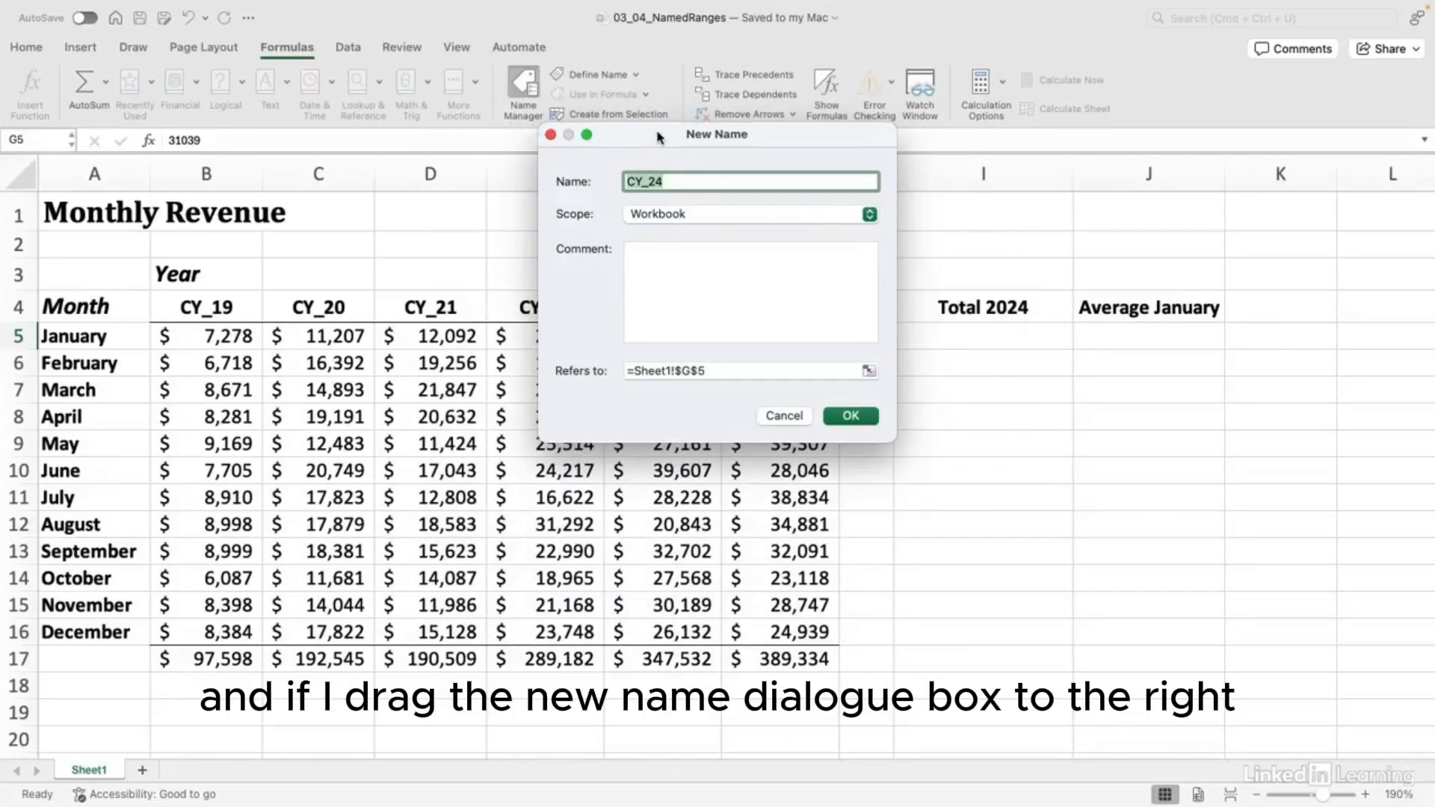
pyautogui.moveTo(658, 138); pyautogui.dragTo(1070, 255)
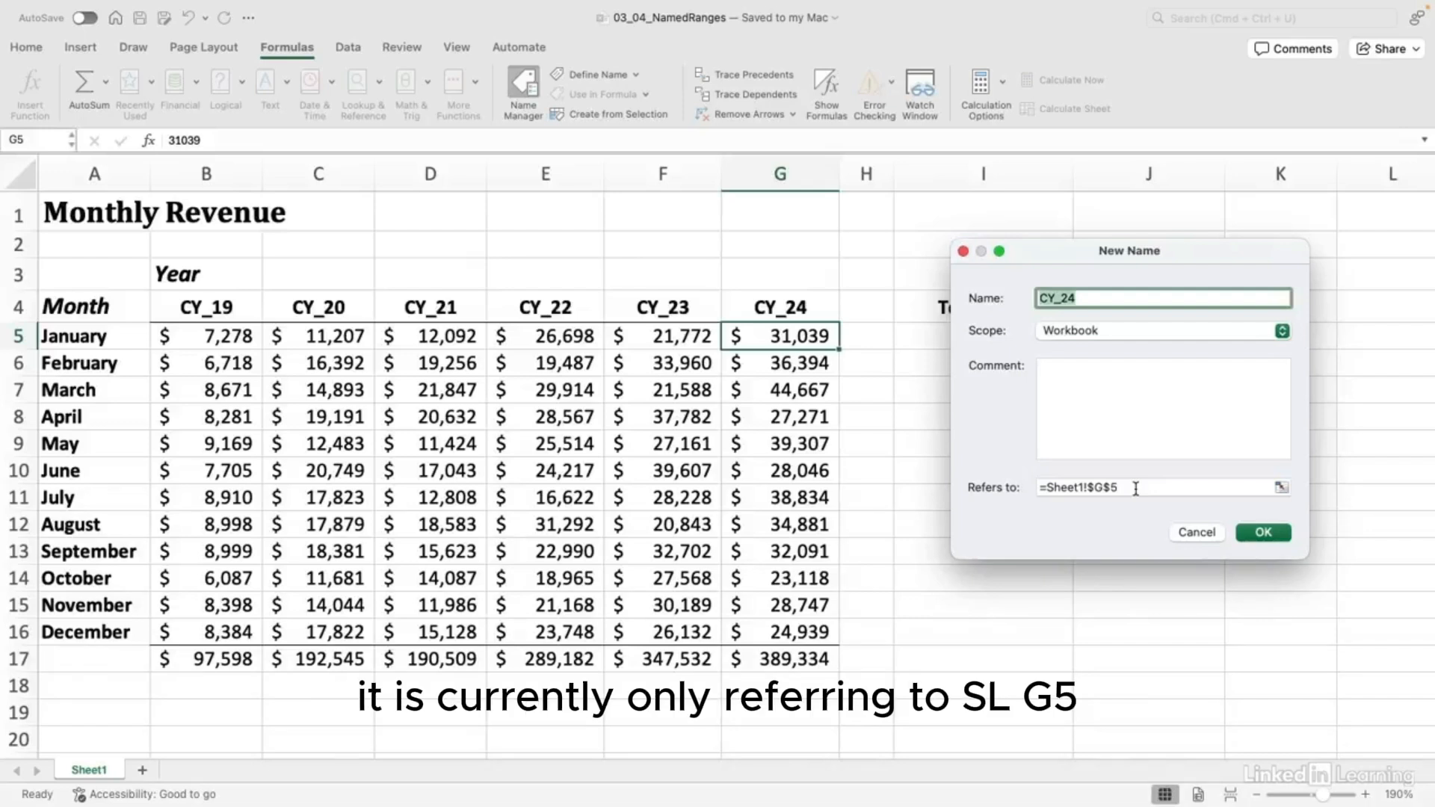
pyautogui.click(1281, 489)
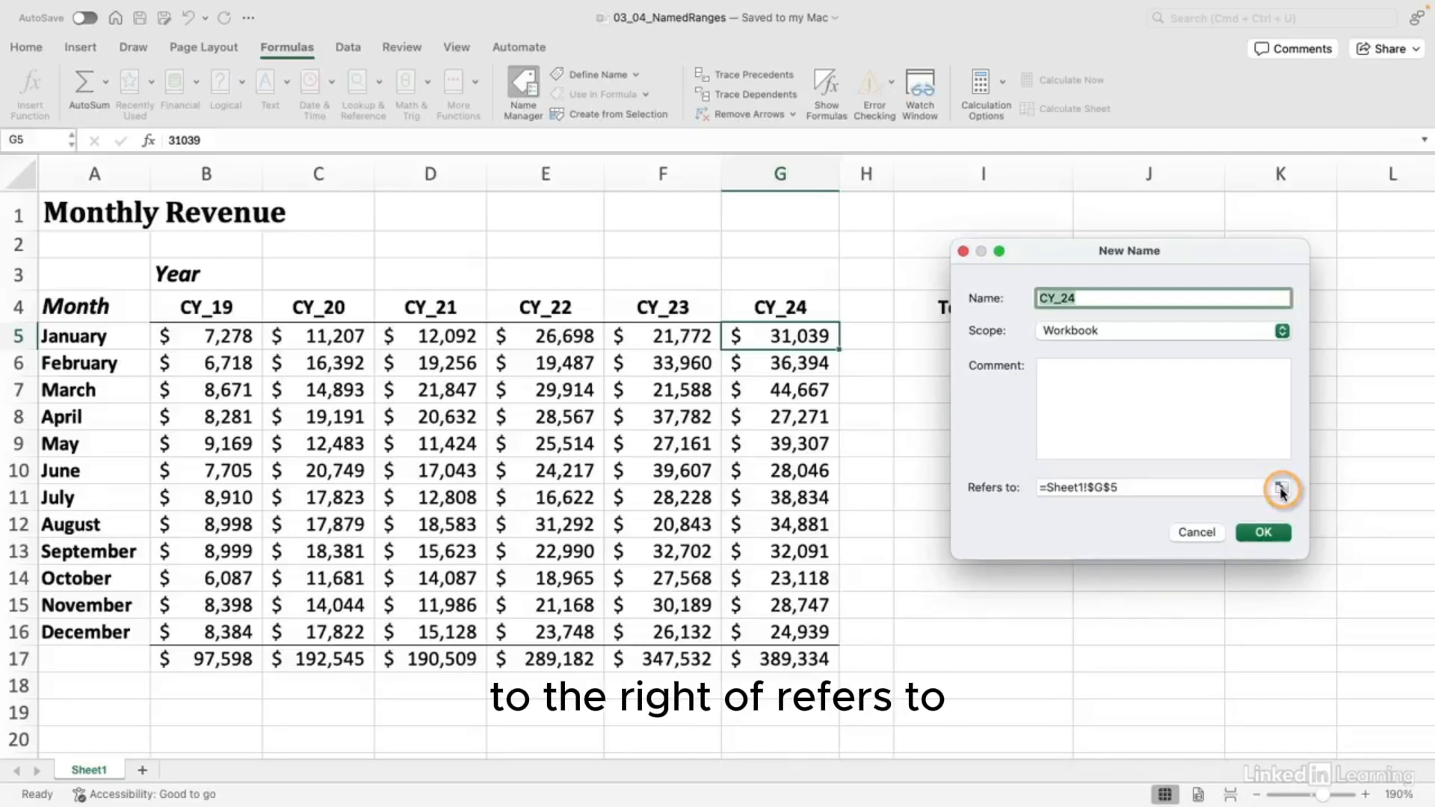
# Step: Make CY_24 refer to G5:G16, confirm it, and close the Name Manager
pyautogui.click(1281, 490)
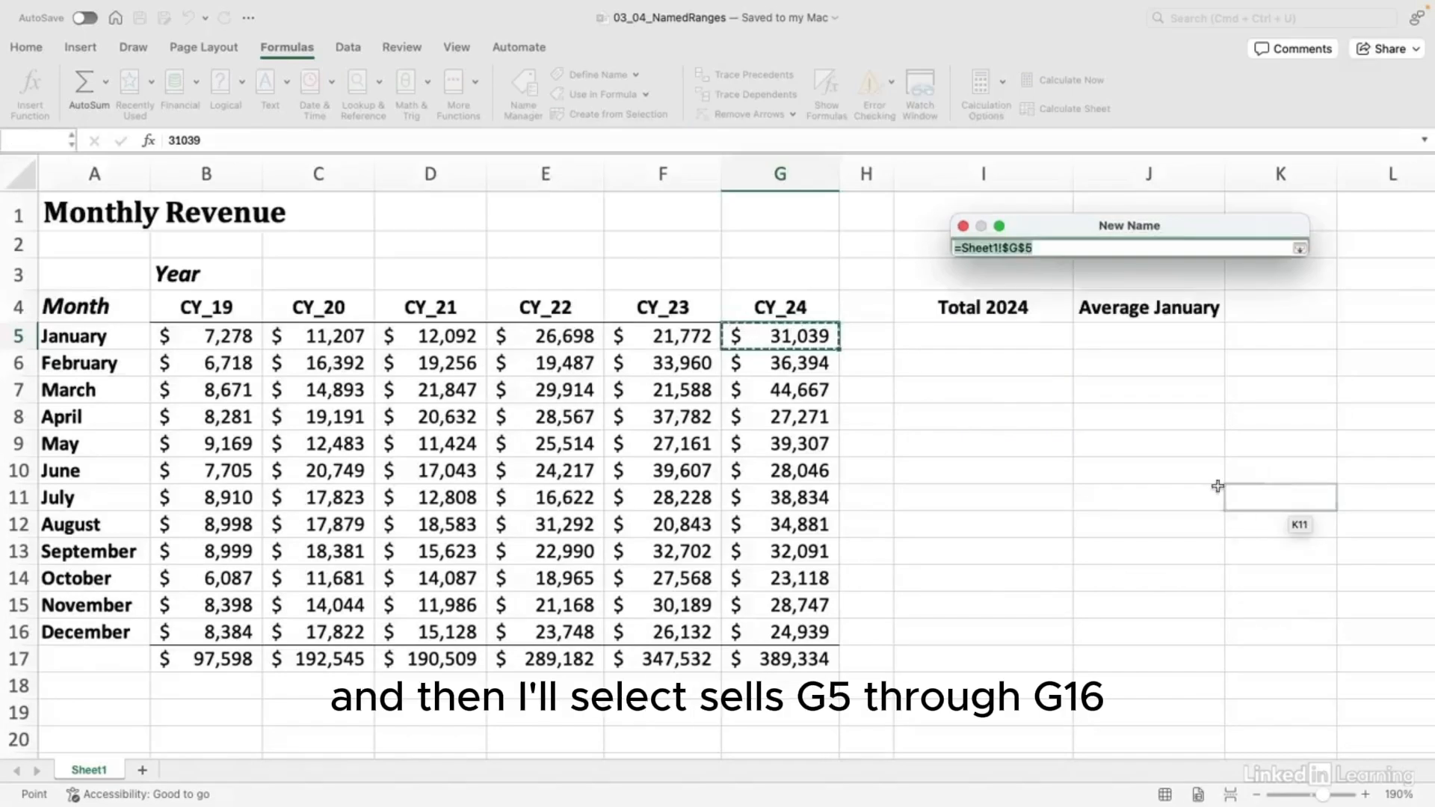
pyautogui.moveTo(794, 335); pyautogui.dragTo(784, 632)
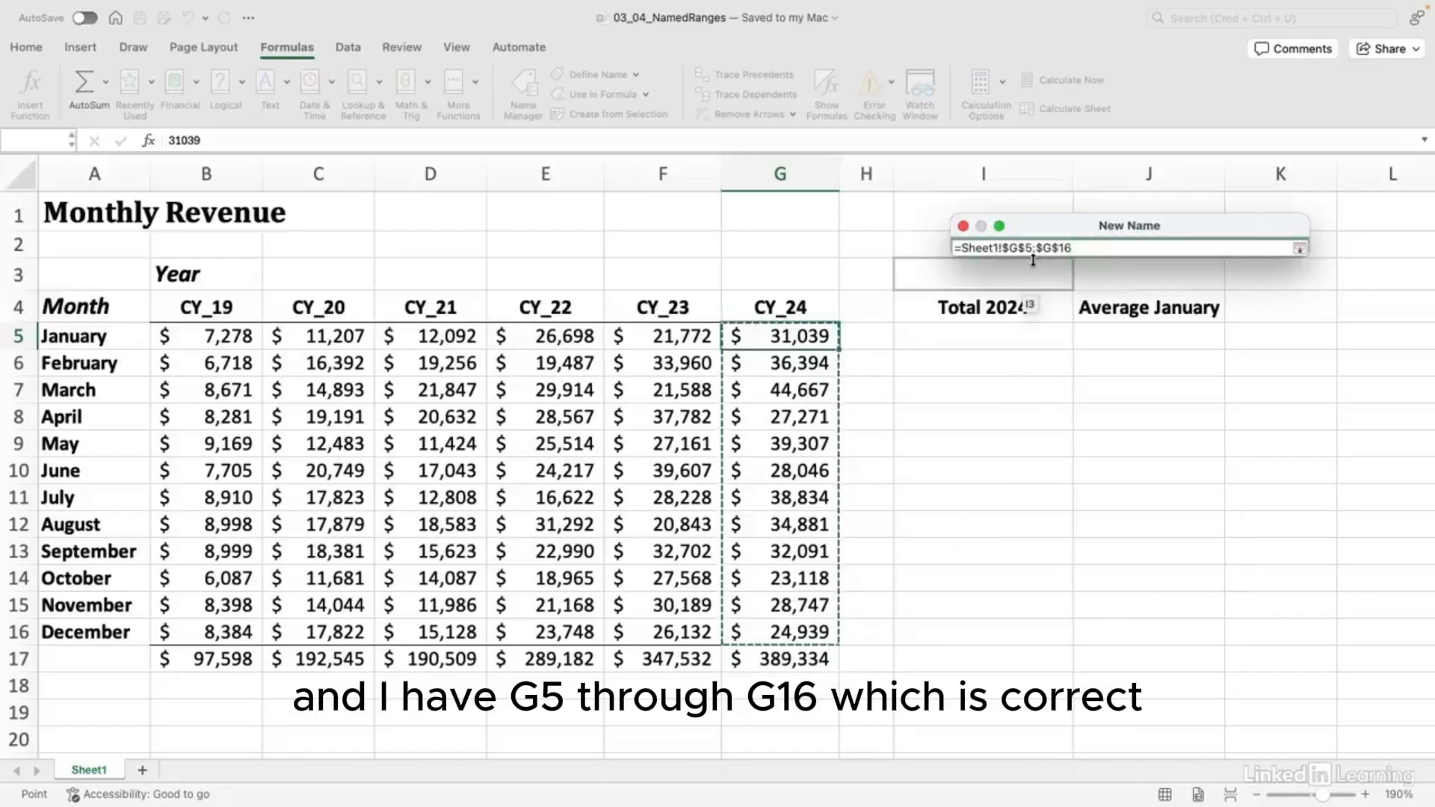
pyautogui.click(1302, 249)
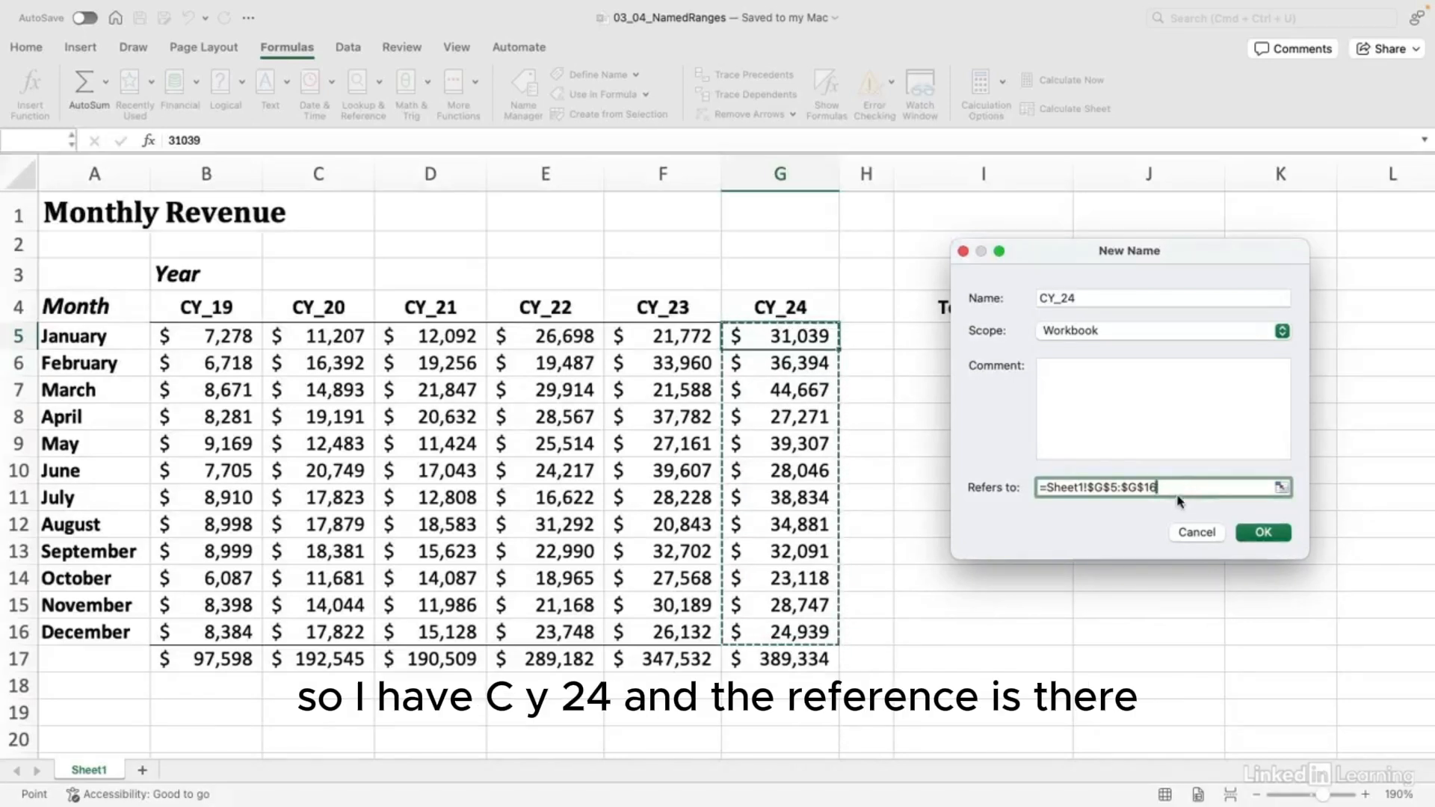
pyautogui.click(1264, 532)
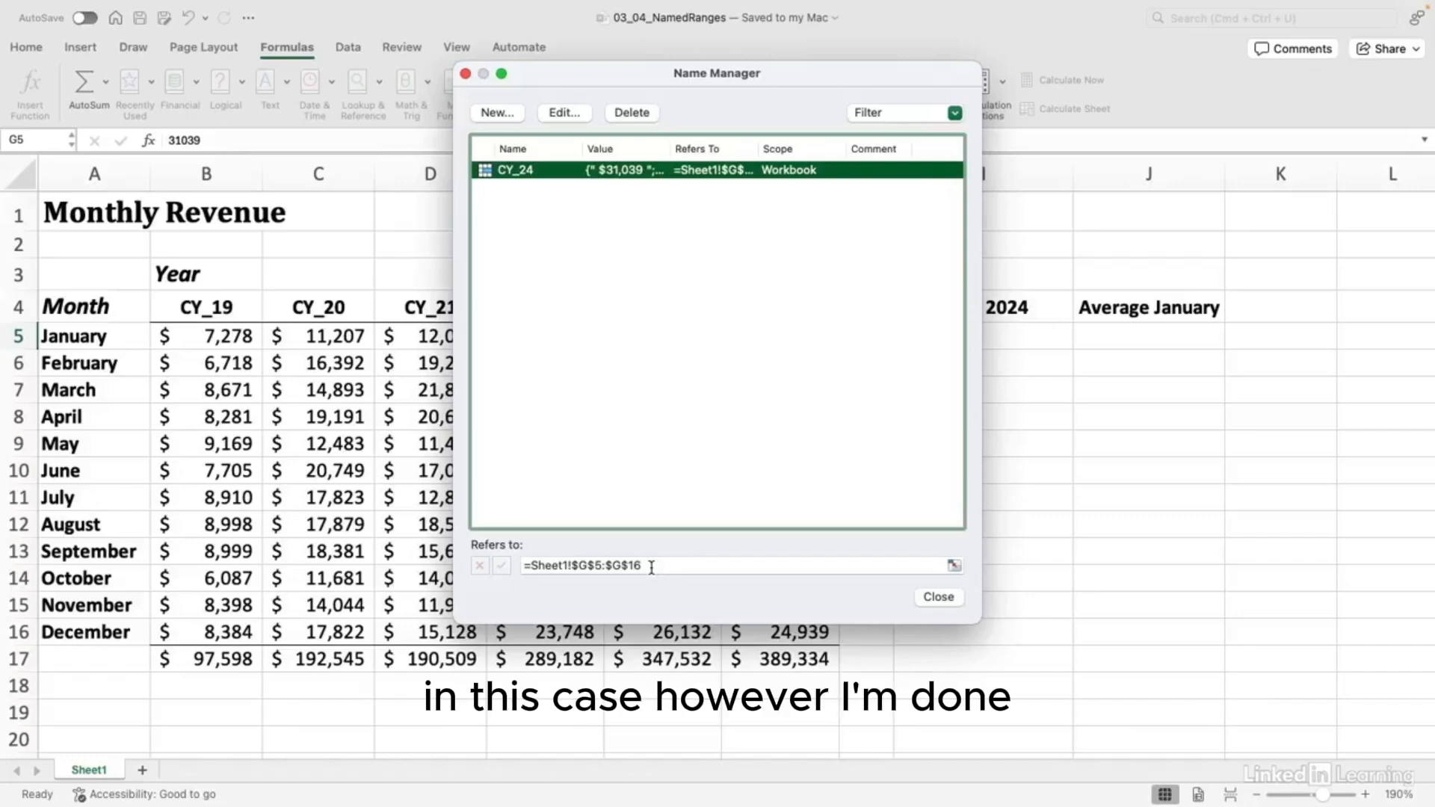
pyautogui.click(934, 595)
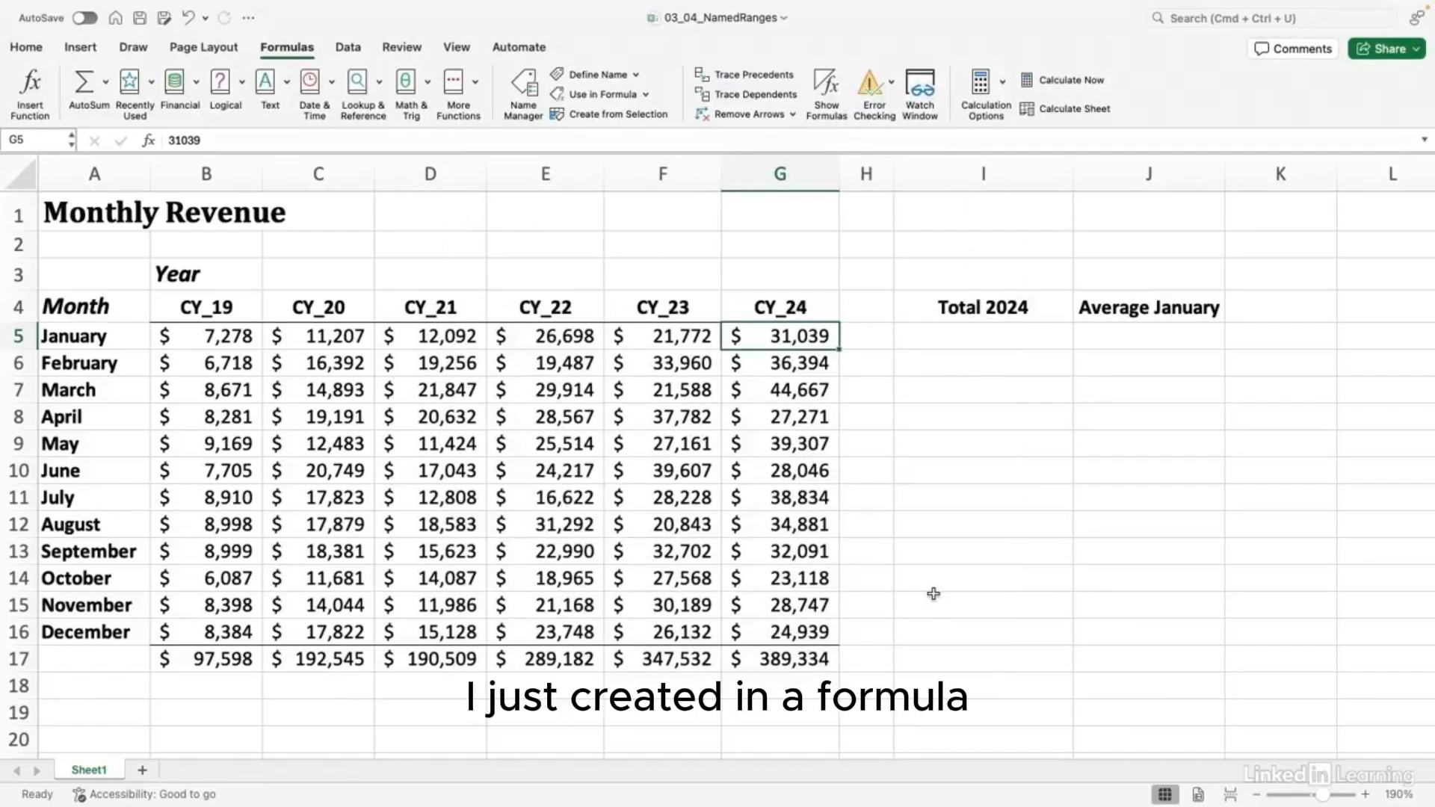
# Step: Enter =SUM(CY_24) in I5 under Total 2024, giving $389,334.00
pyautogui.click(983, 337)
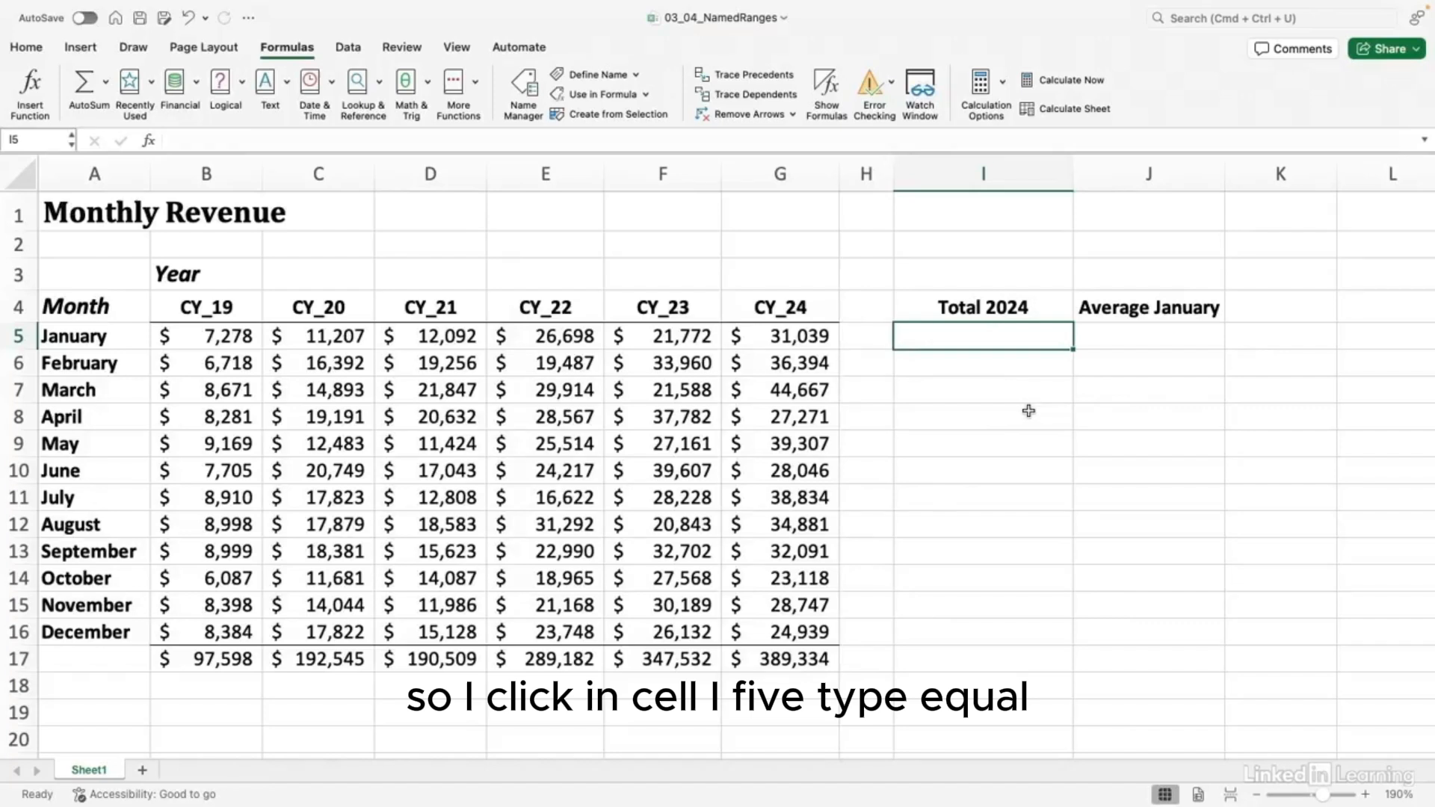
pyautogui.write('=sum(')
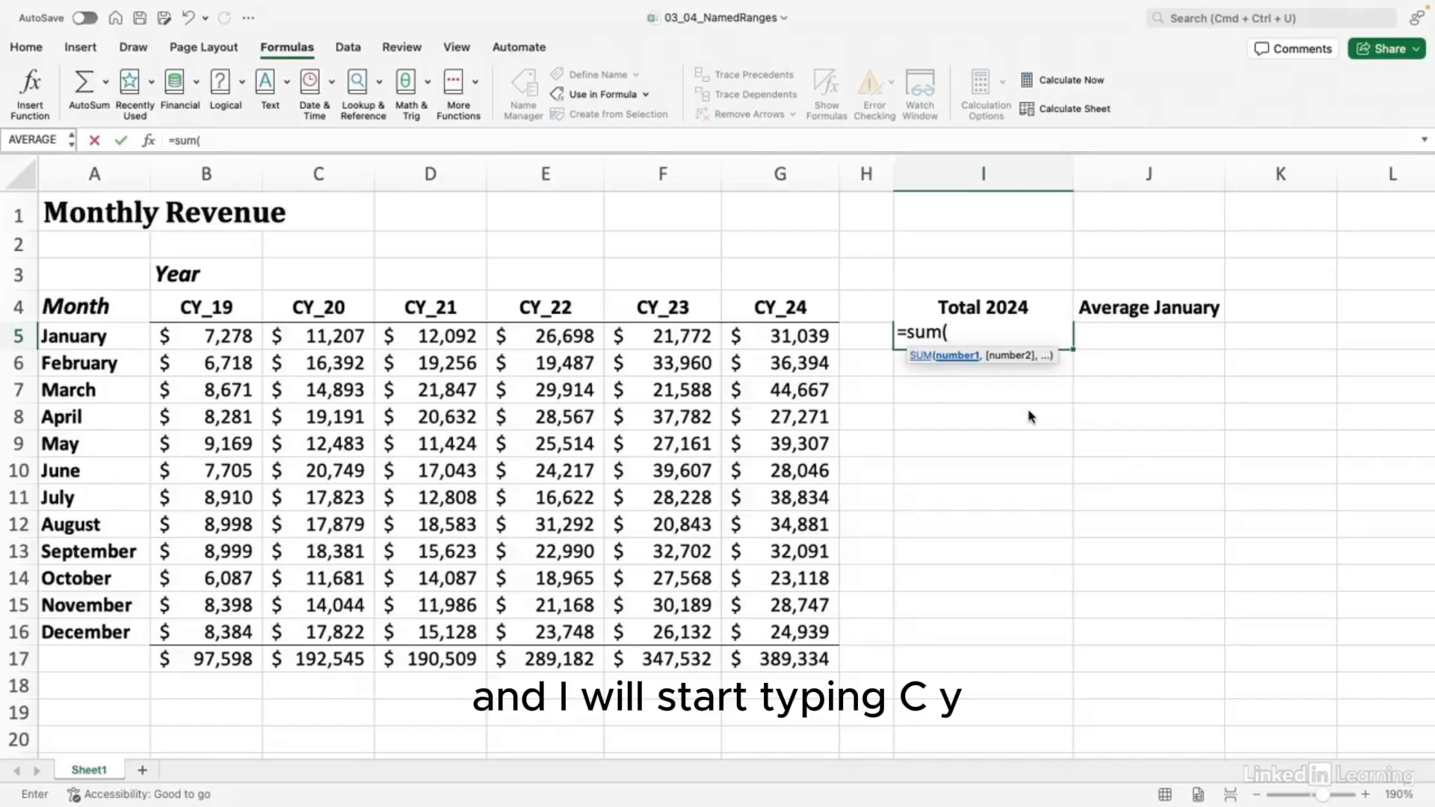
pyautogui.write('CY')
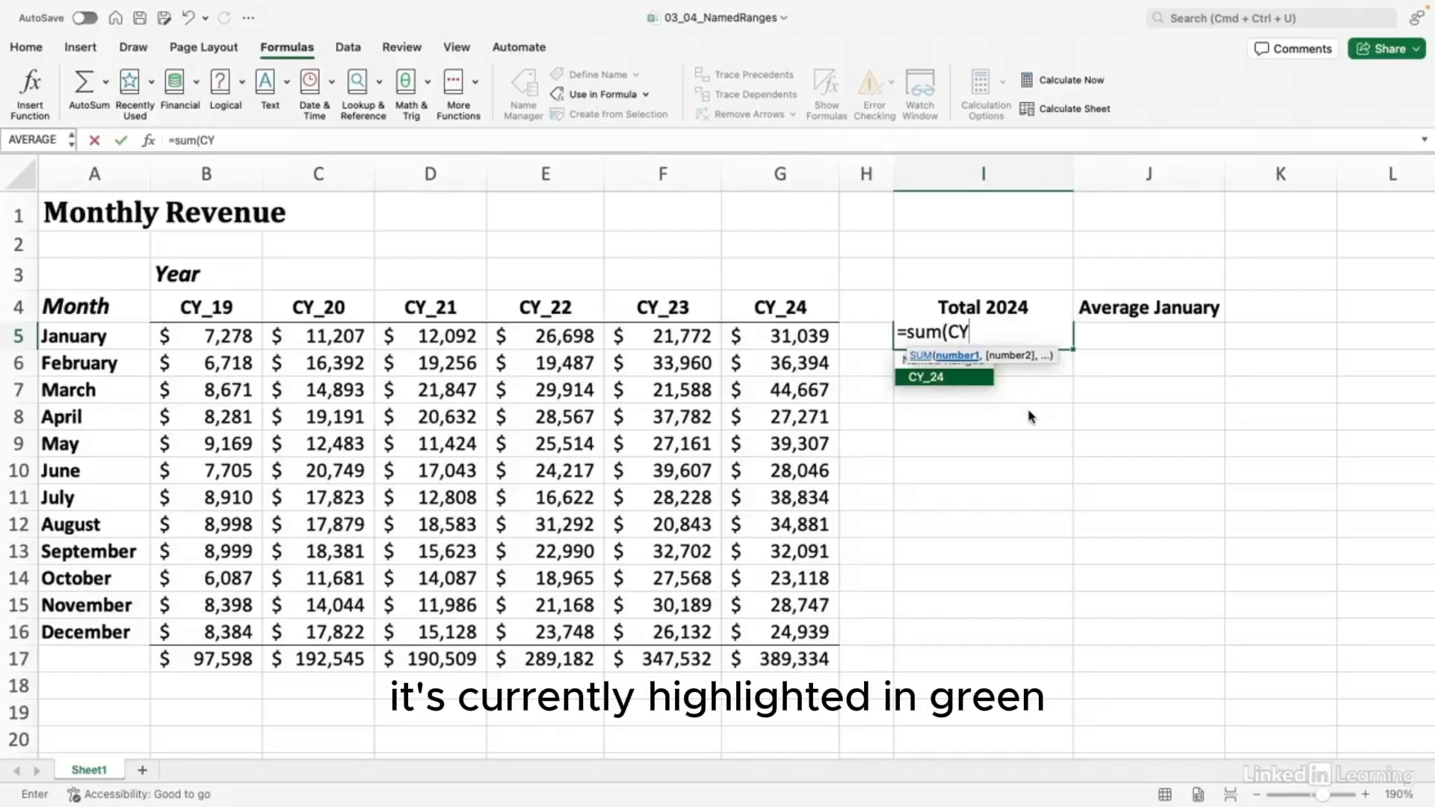
pyautogui.press('Tab')
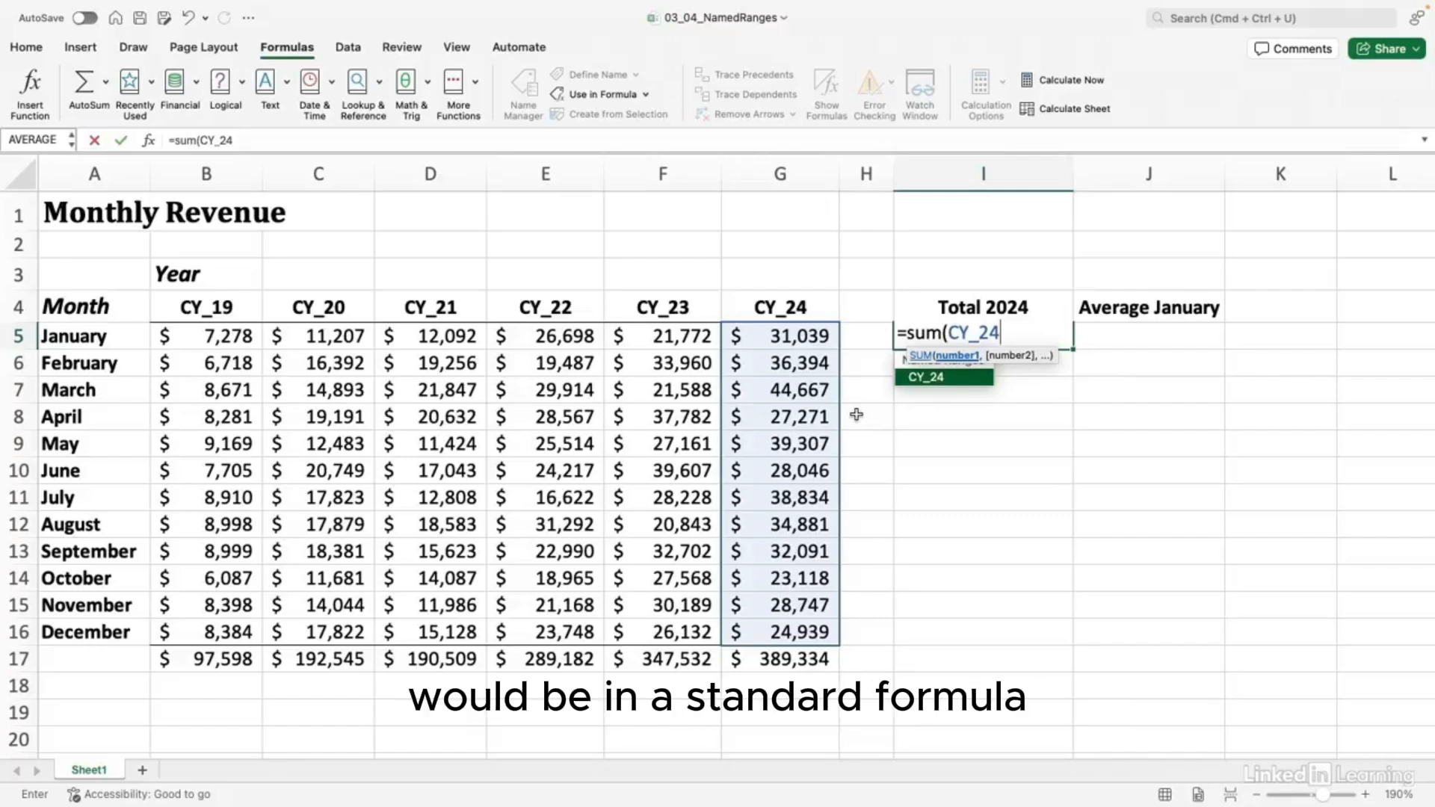
pyautogui.write(')')
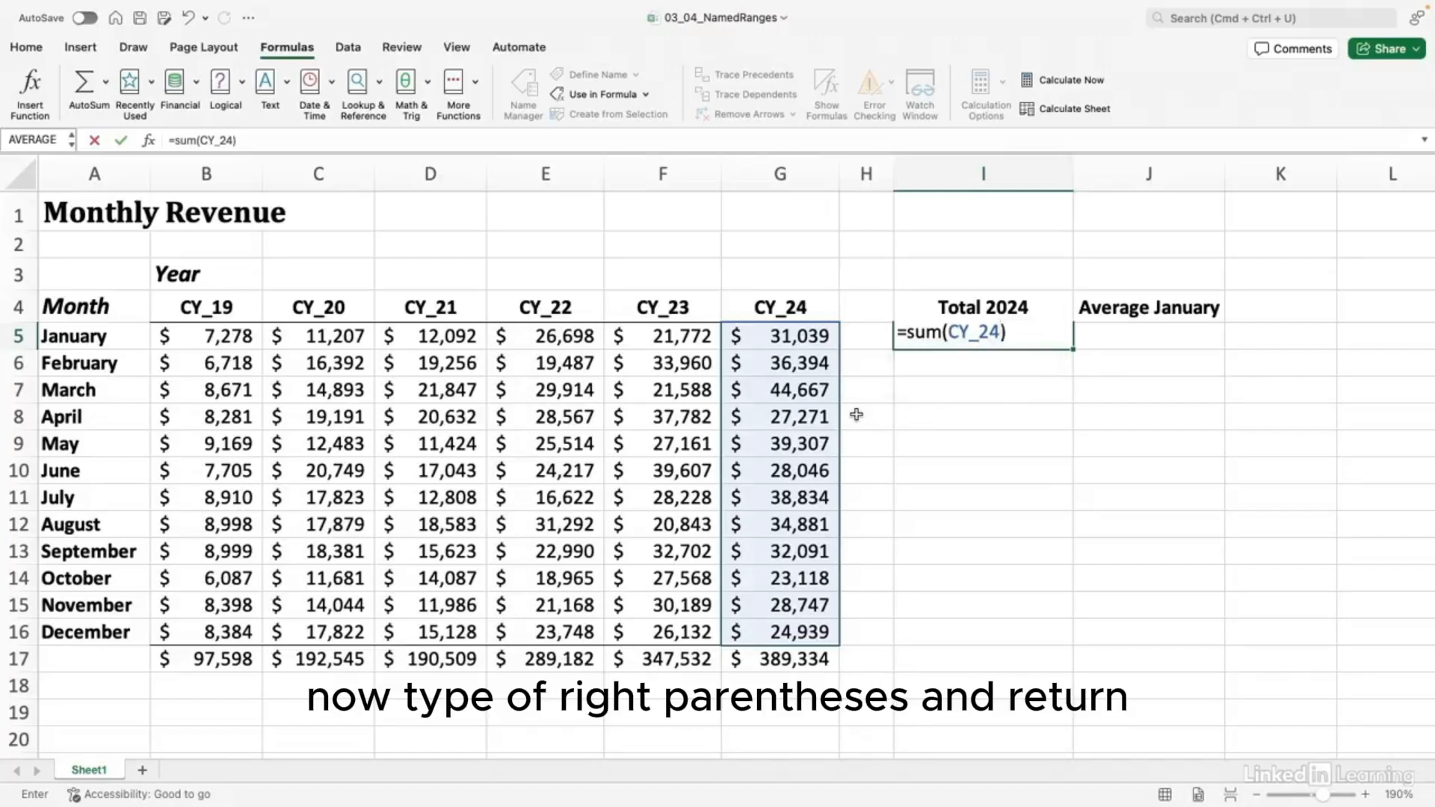
pyautogui.press('Return')
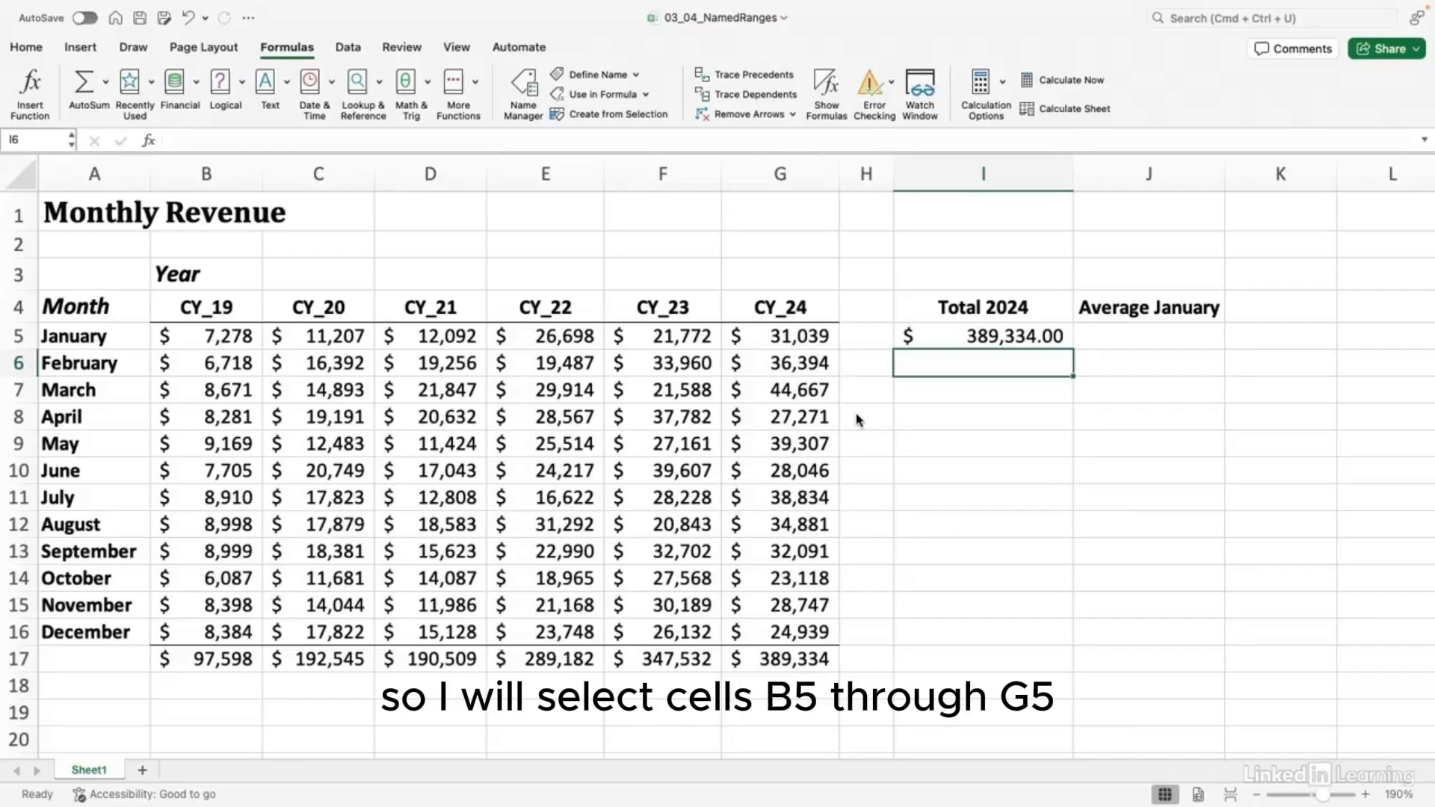
# Step: Define the name January for the January revenue row B5:G5
pyautogui.moveTo(220, 342); pyautogui.dragTo(789, 335)
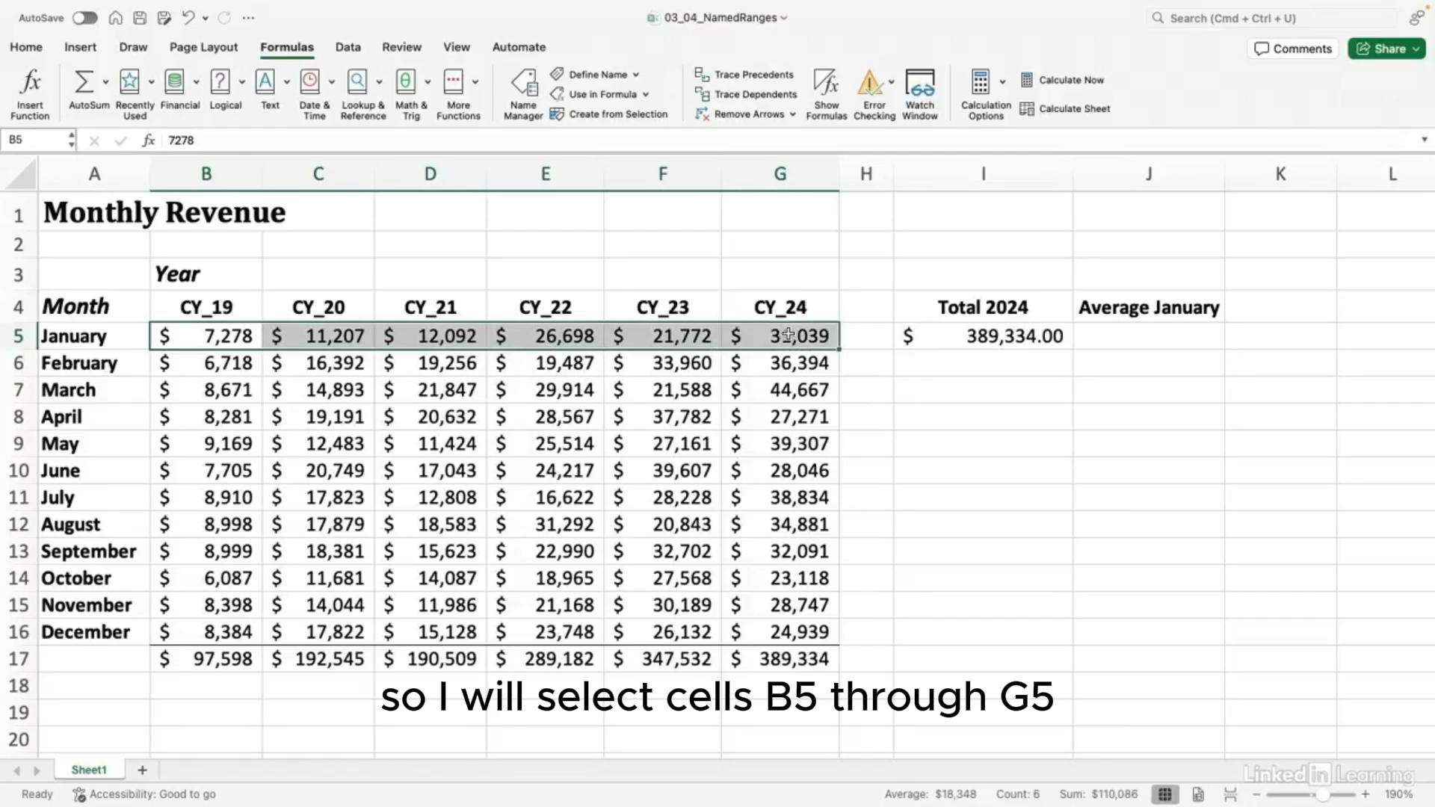
pyautogui.click(637, 76)
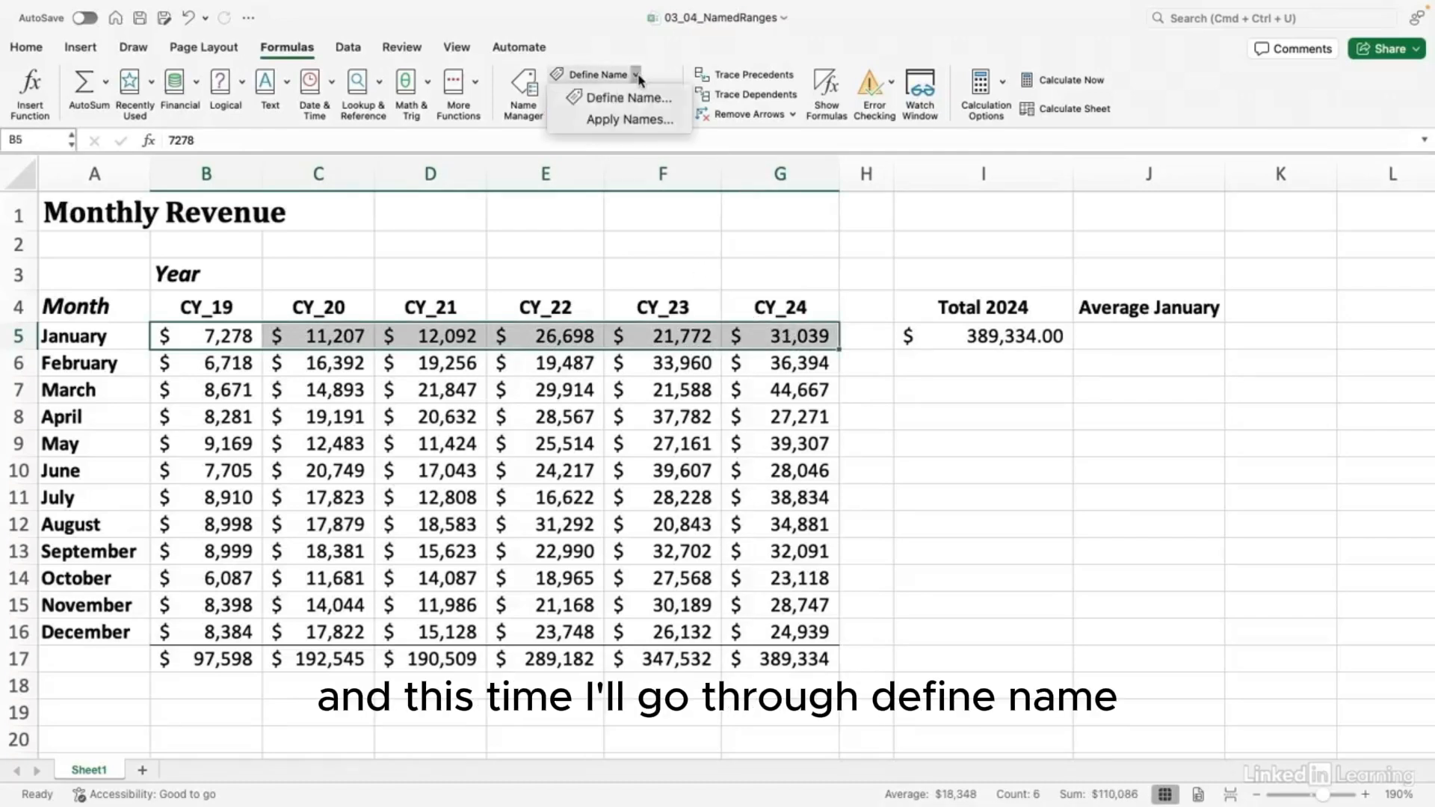
pyautogui.click(641, 98)
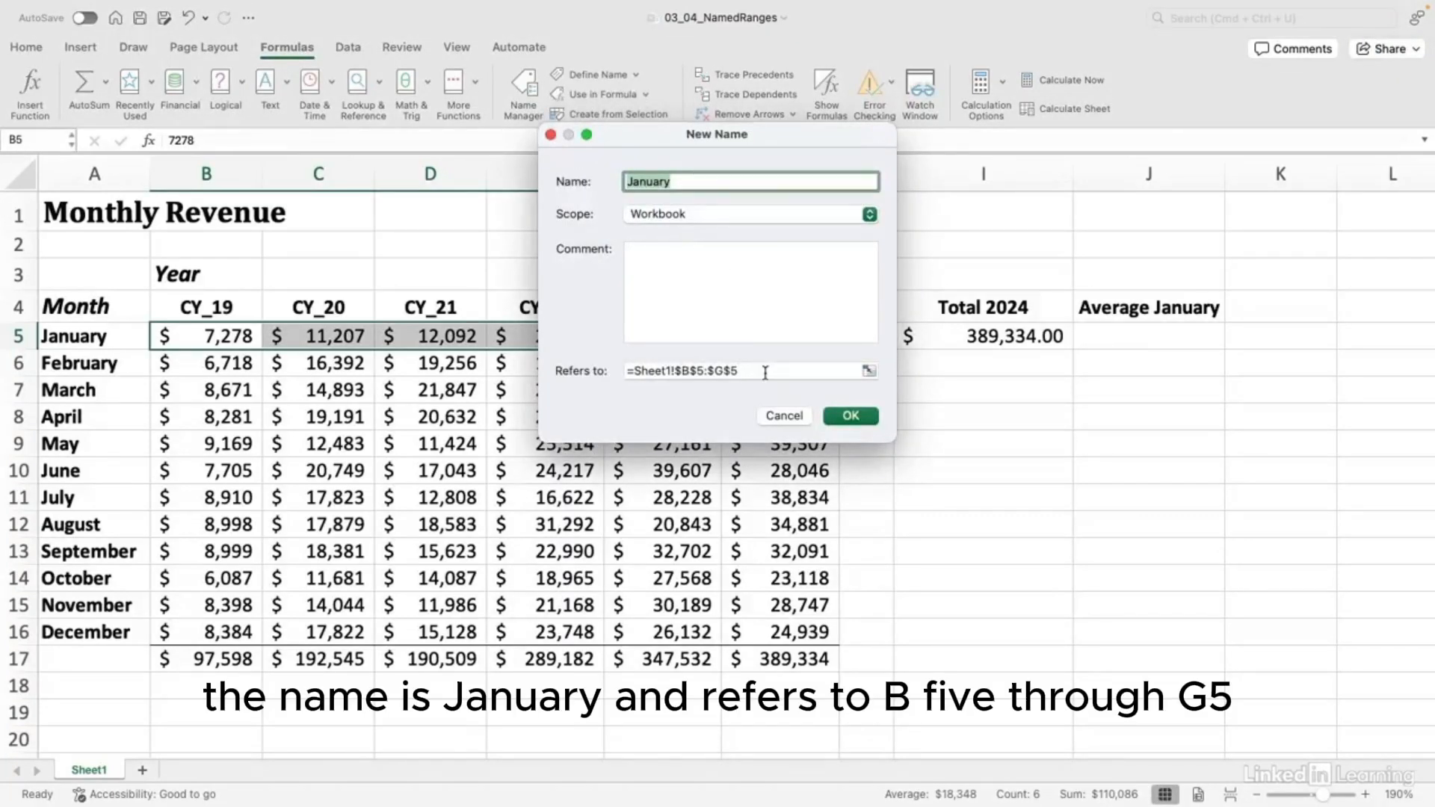
pyautogui.click(847, 415)
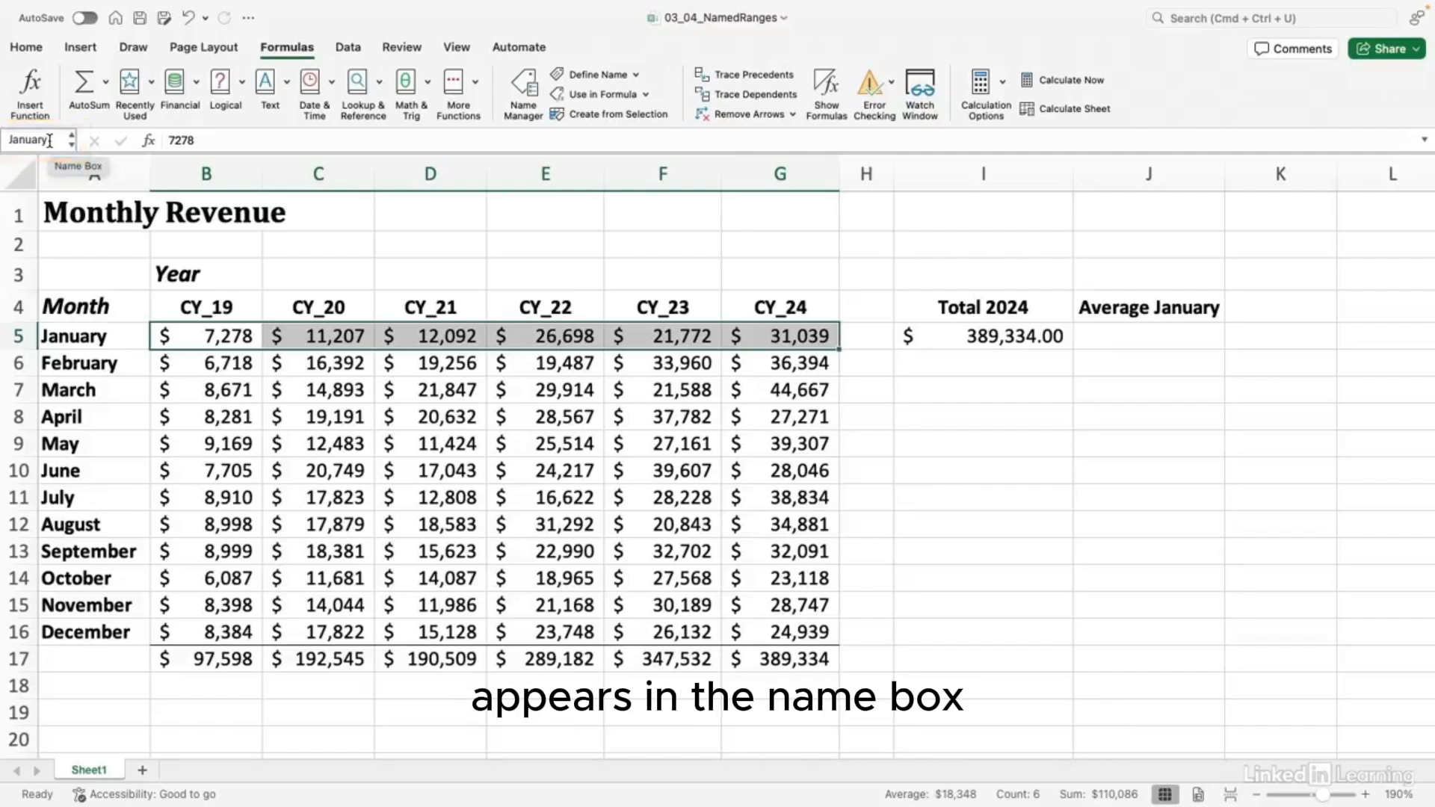
# Step: Select G5:G16 so the Name Box shows CY_24
pyautogui.click(777, 342)
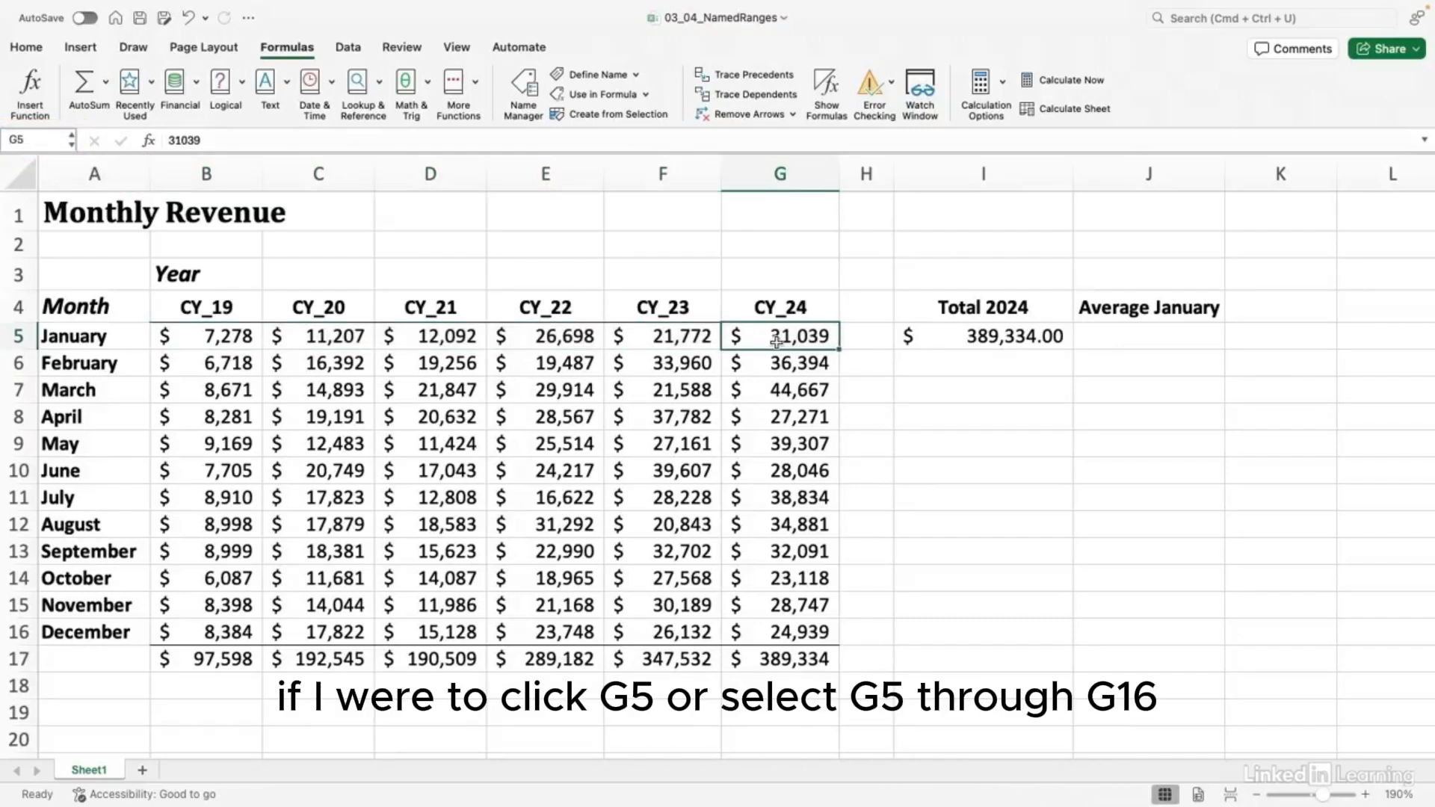
pyautogui.moveTo(777, 341); pyautogui.dragTo(779, 632)
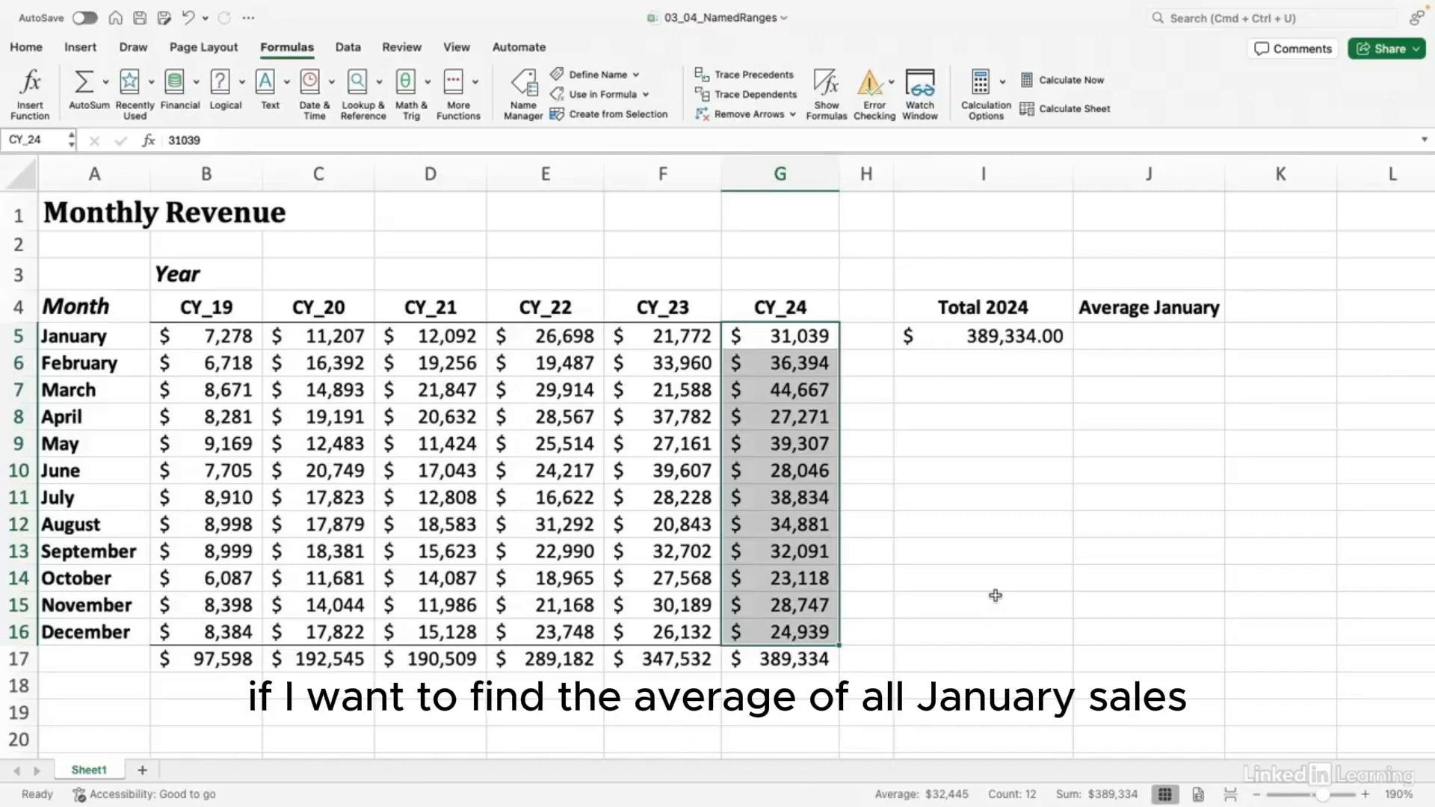
# Step: Enter =AVERAGE(January) in J5 under Average January, giving $18,347.67
pyautogui.click(1129, 346)
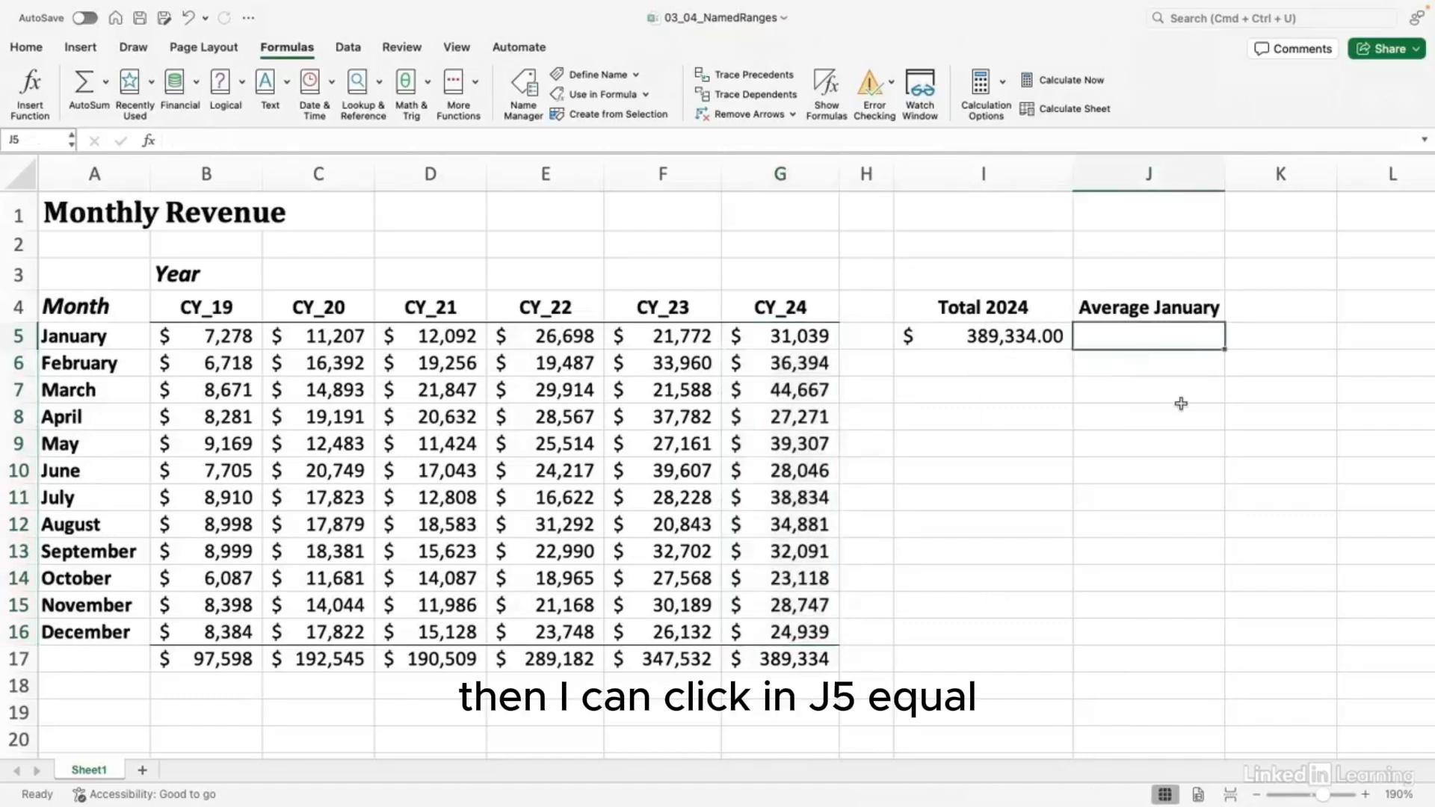
pyautogui.write('=AVERAGE(')
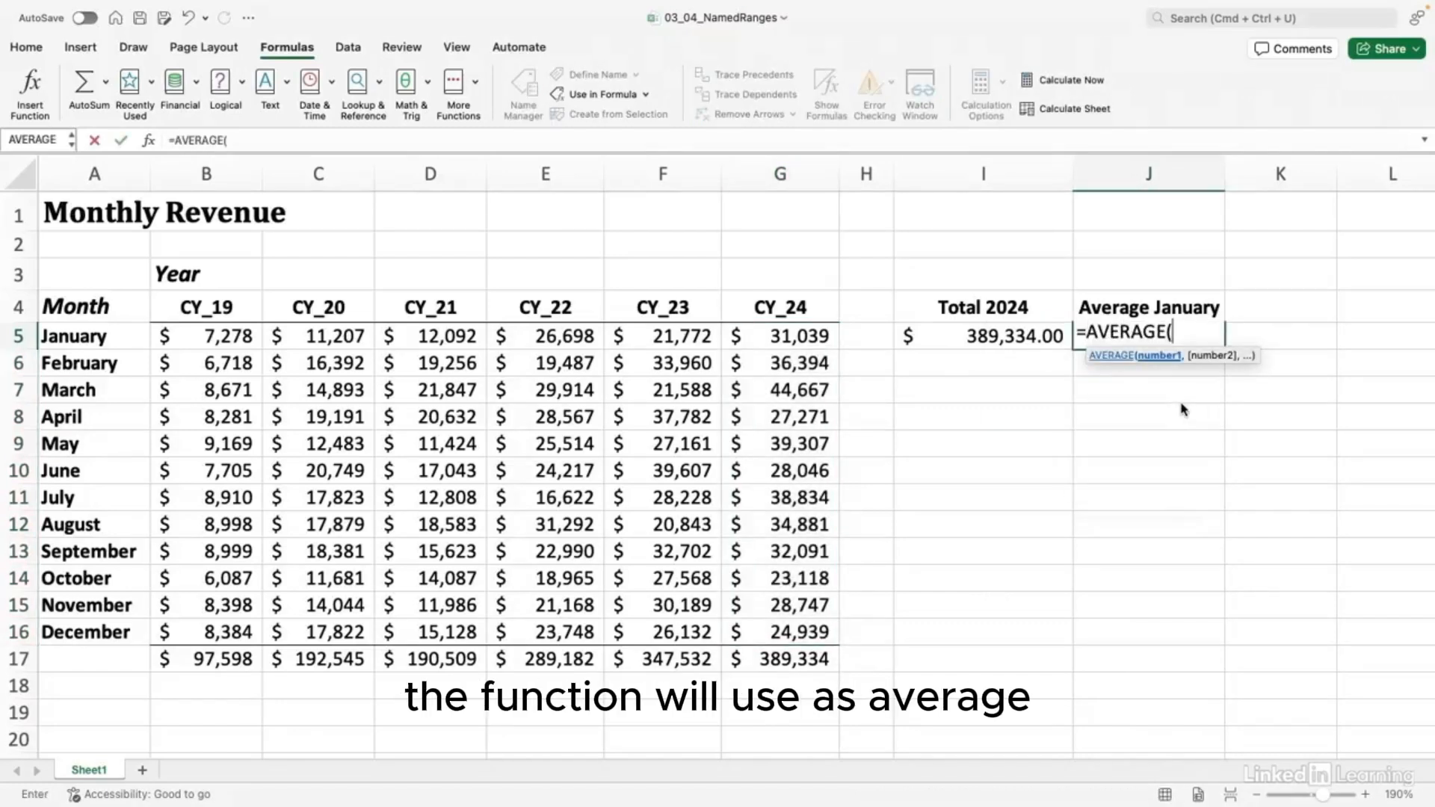
pyautogui.write('J')
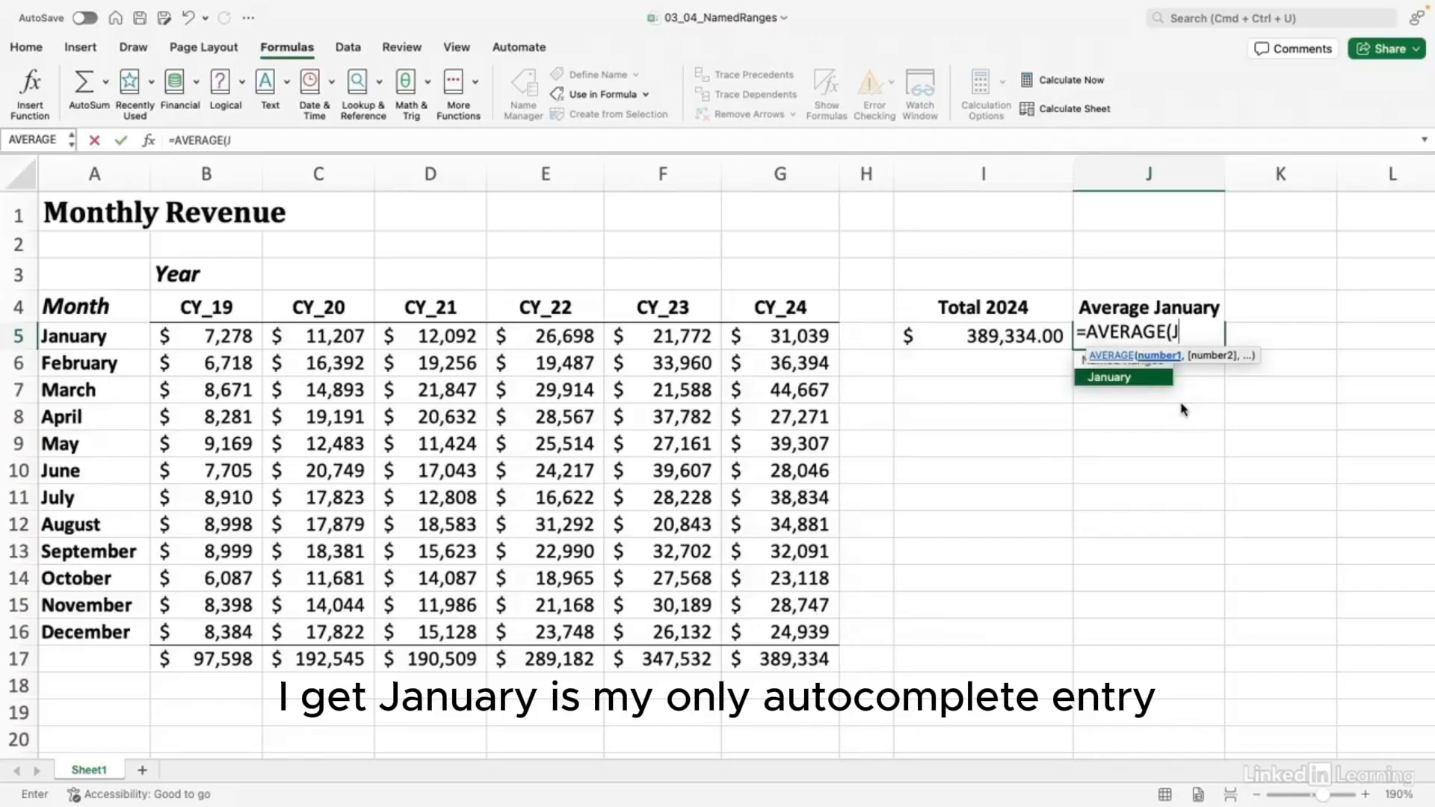
pyautogui.press('Tab')
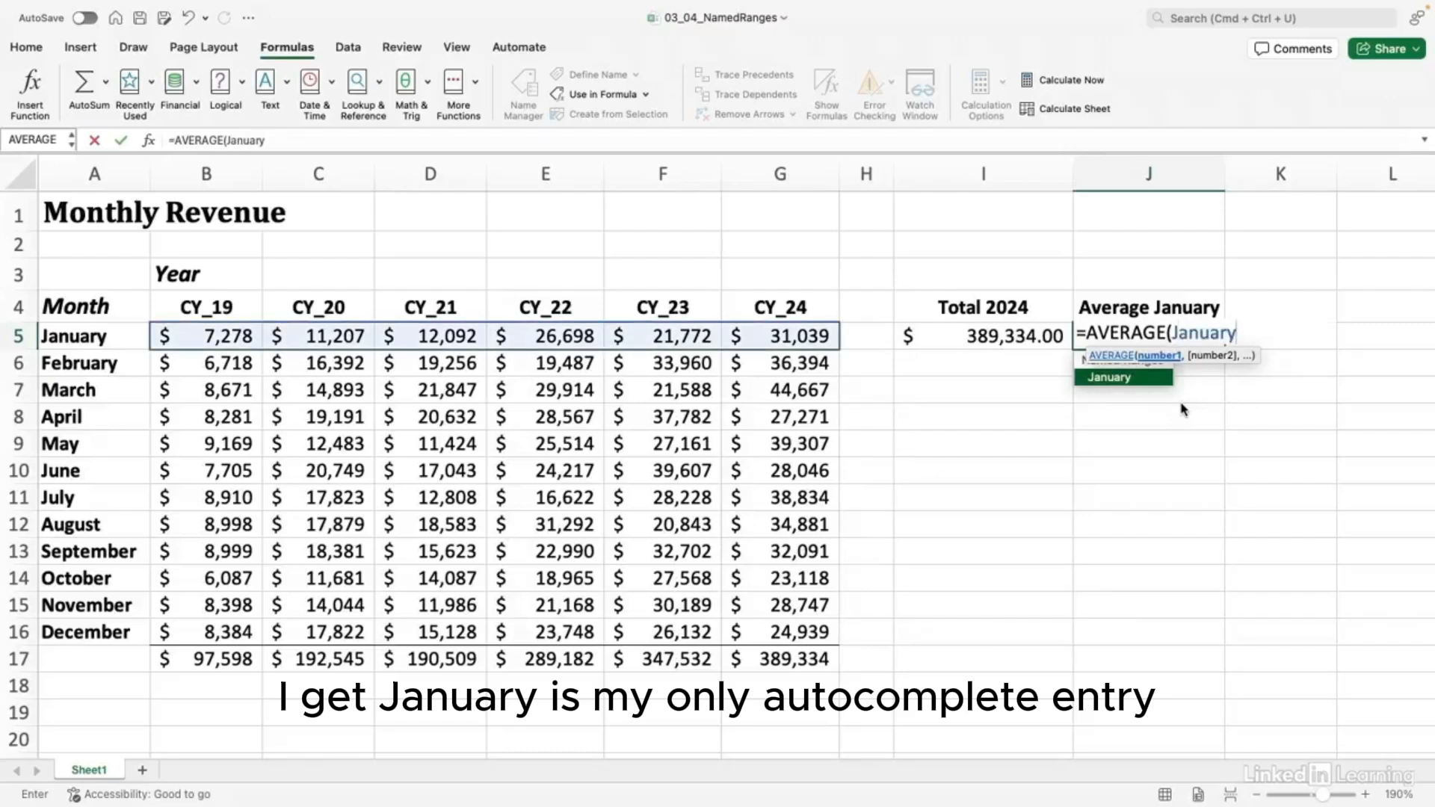
pyautogui.write(')')
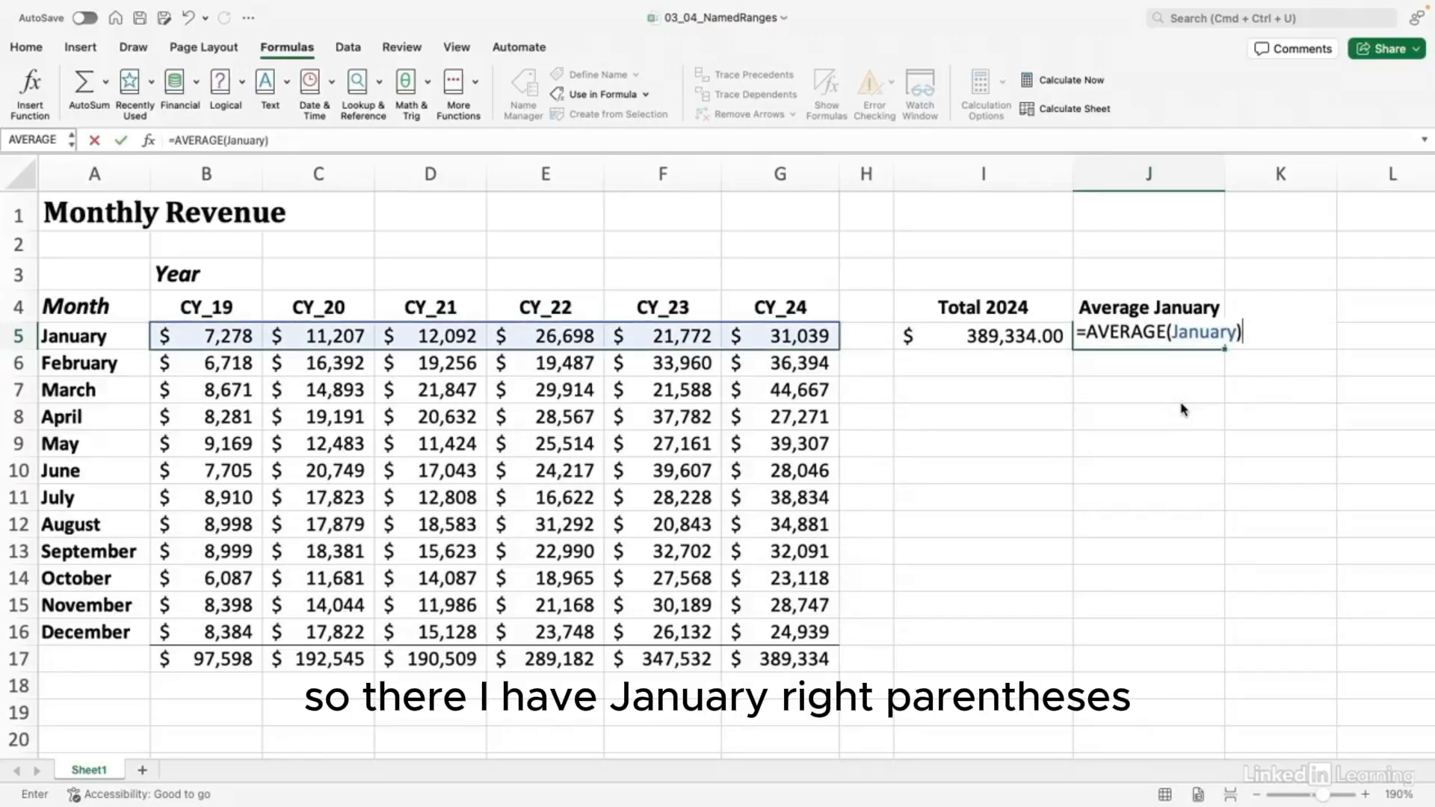
pyautogui.press('Return')
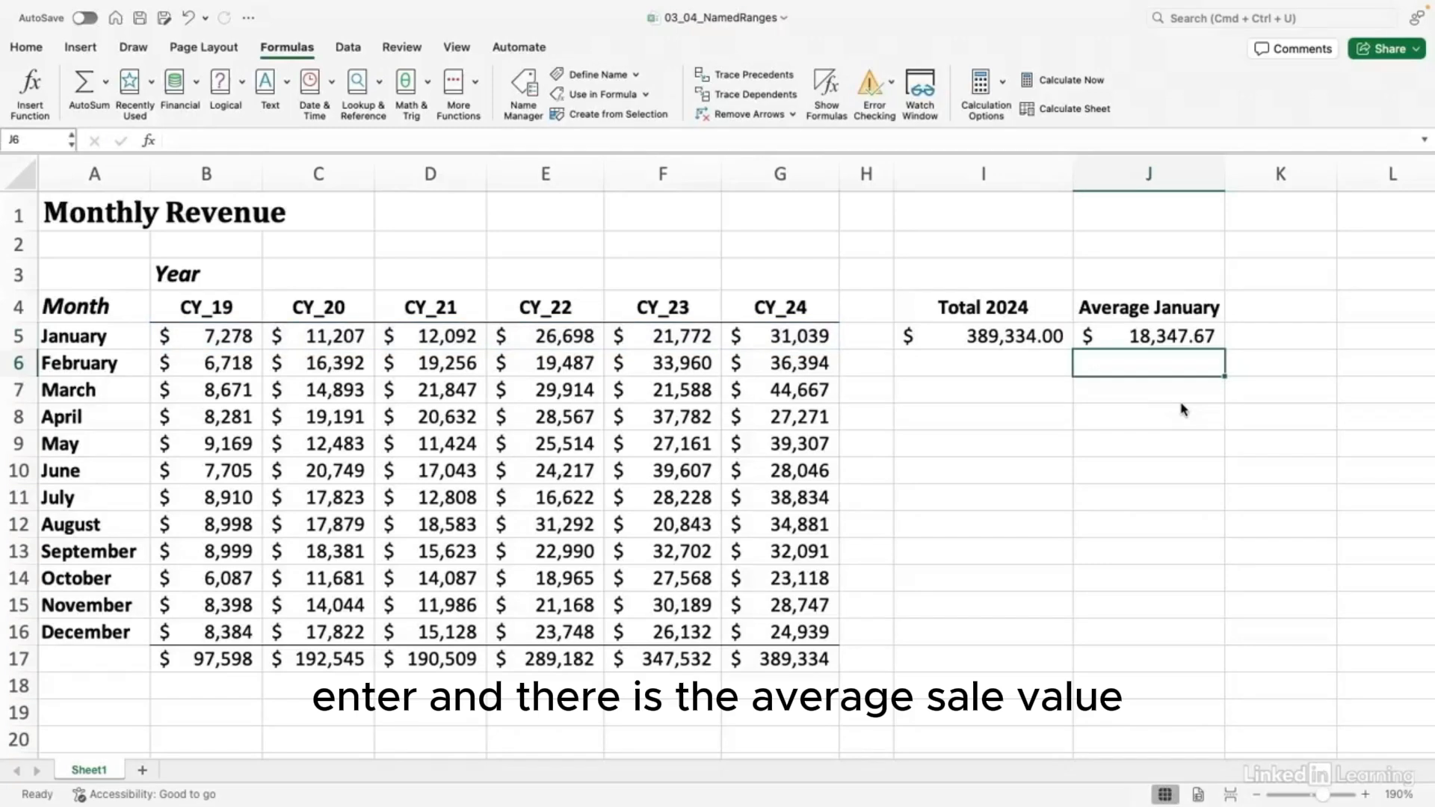